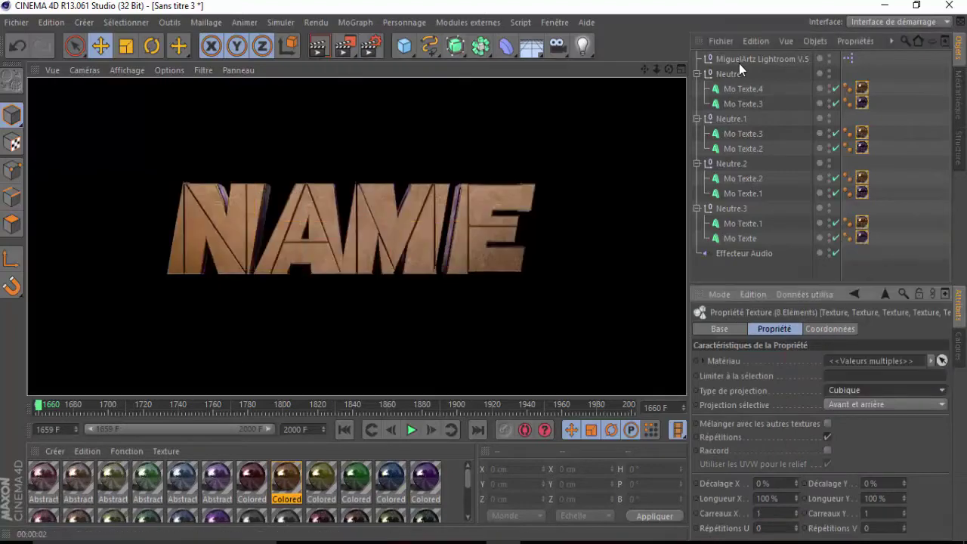
Step: Drag the Floral 5 texture onto the letter E's Mo Texte and return to the perspective view
double_click(739, 67)
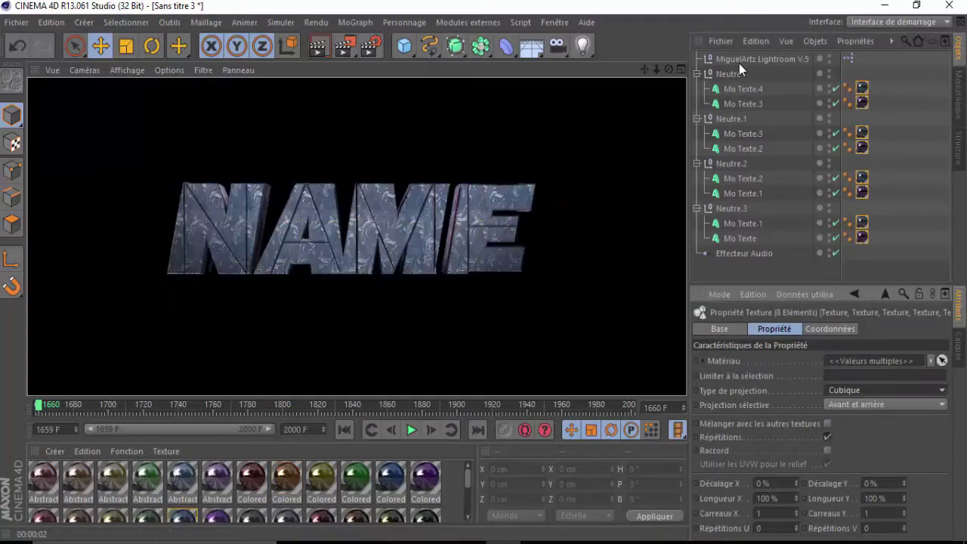
click(740, 69)
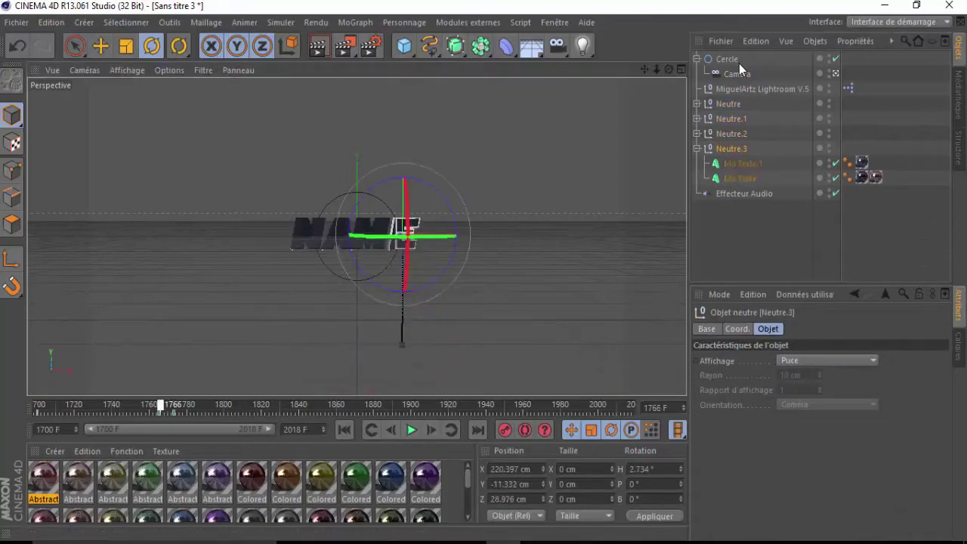
Step: Preview the current animation and pick the rig for rotation
key(F8)
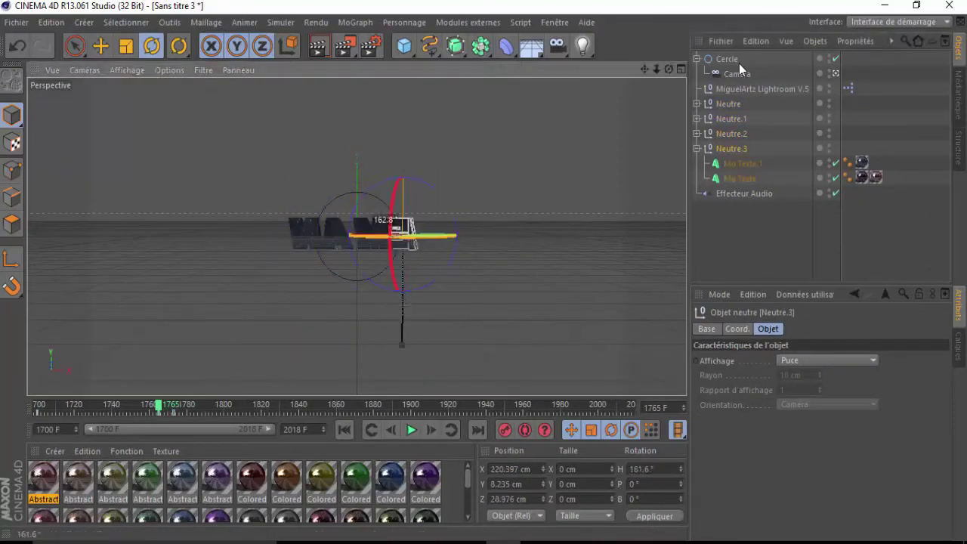
click(739, 68)
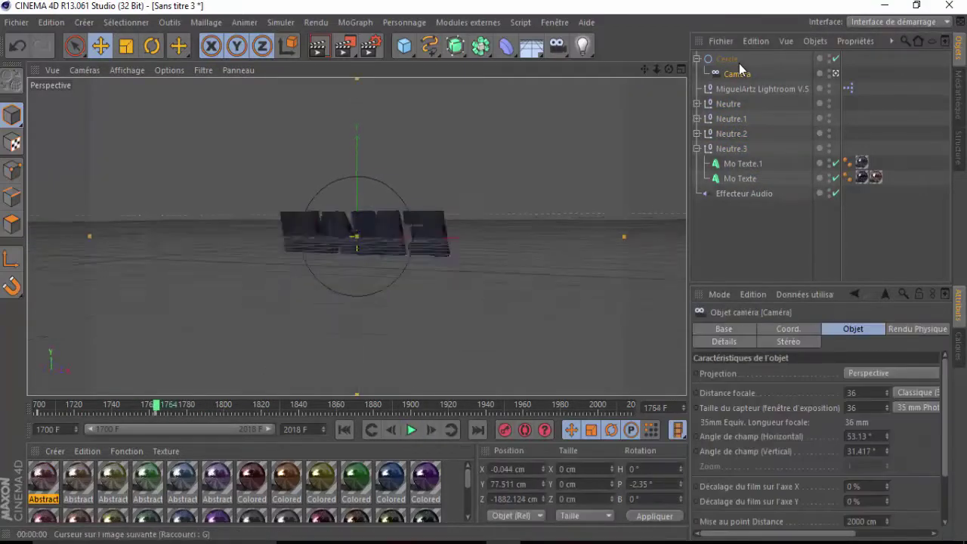
click(411, 429)
click(740, 63)
key(r)
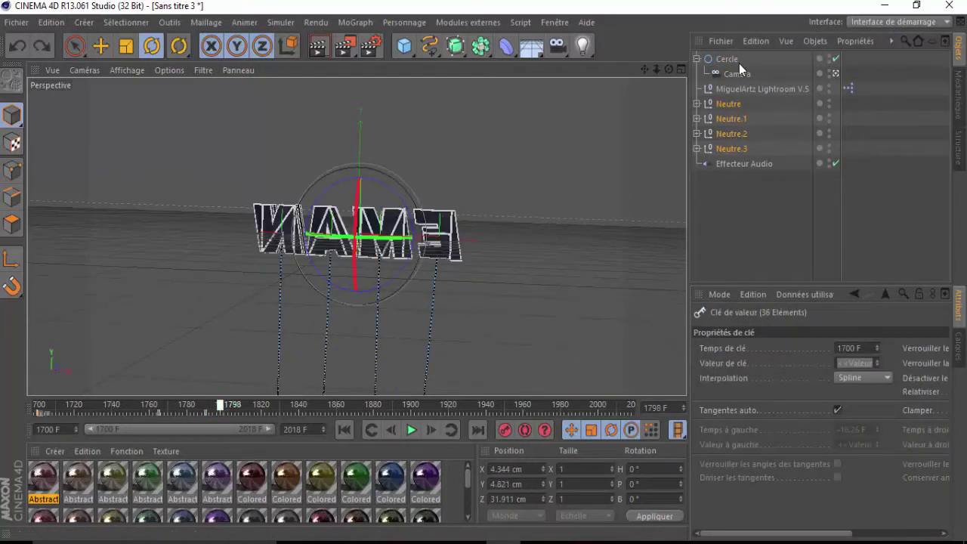
Step: Save the scene as template.c4d
key(ctrl+s)
text(template)
key(Return)
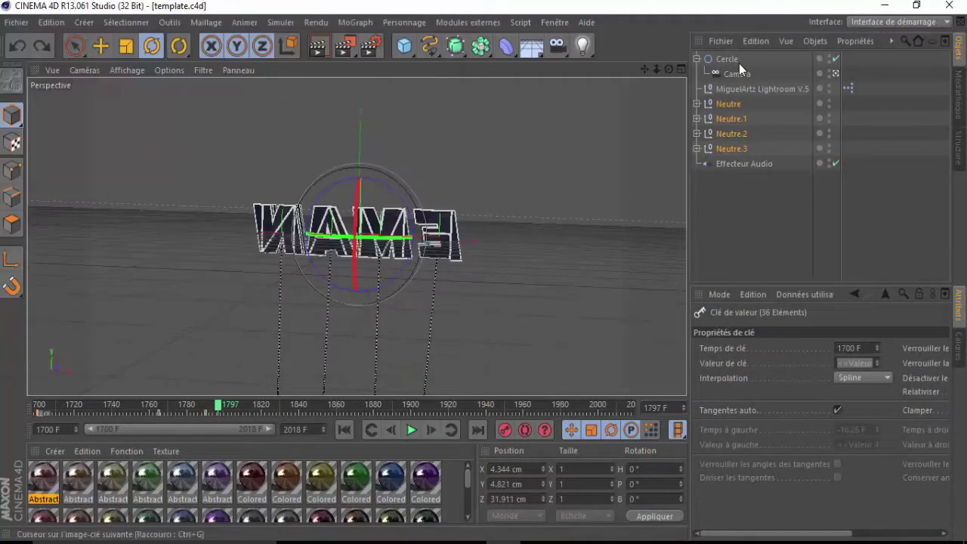
Step: Rotate each Neutre letter group 180° in turn, keying the flip, and preview it
key(ctrl+z)
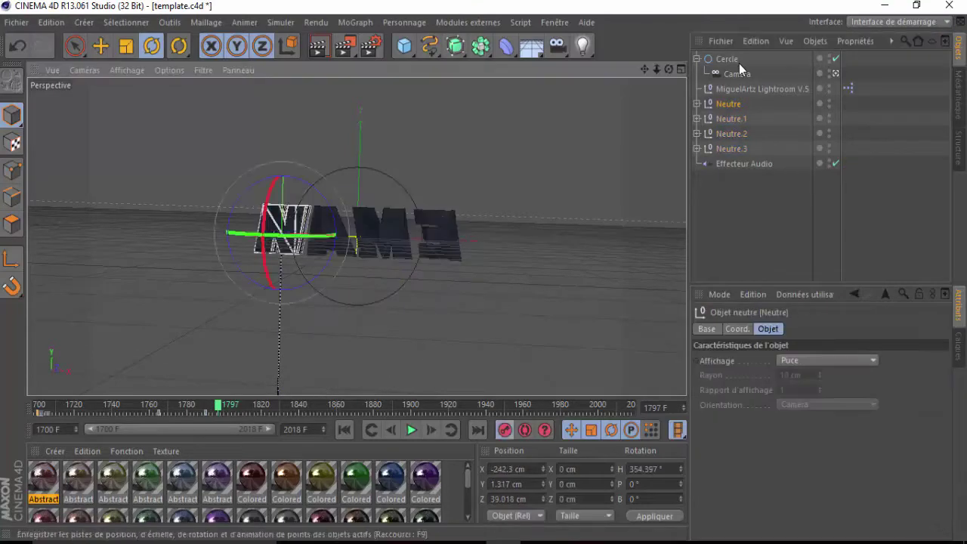
key(e)
key(F8)
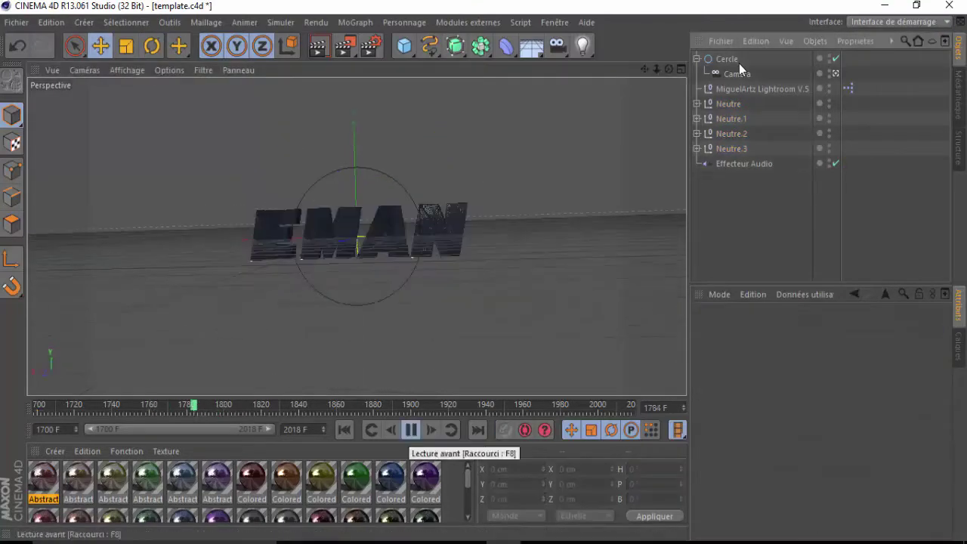
key(ctrl+z)
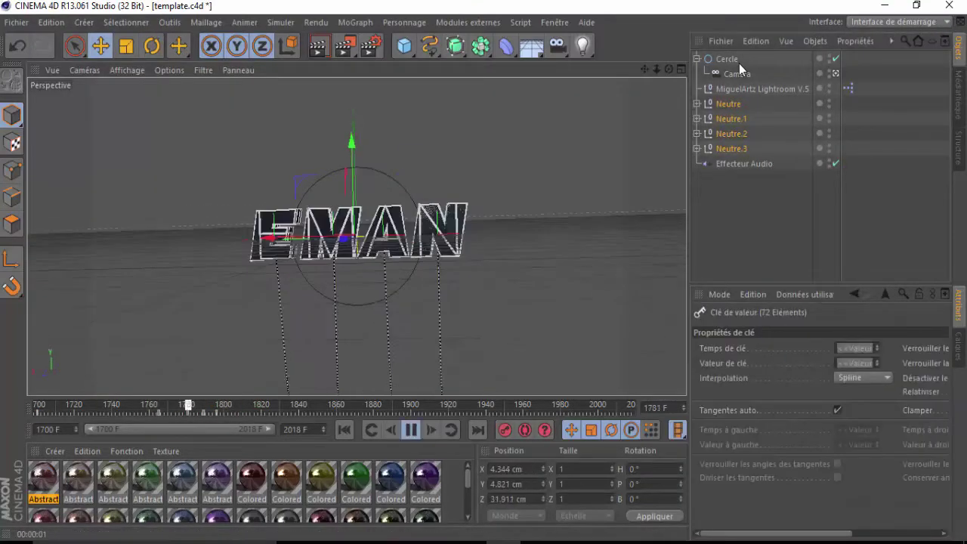
key(ctrl+z)
key(r)
key(F8)
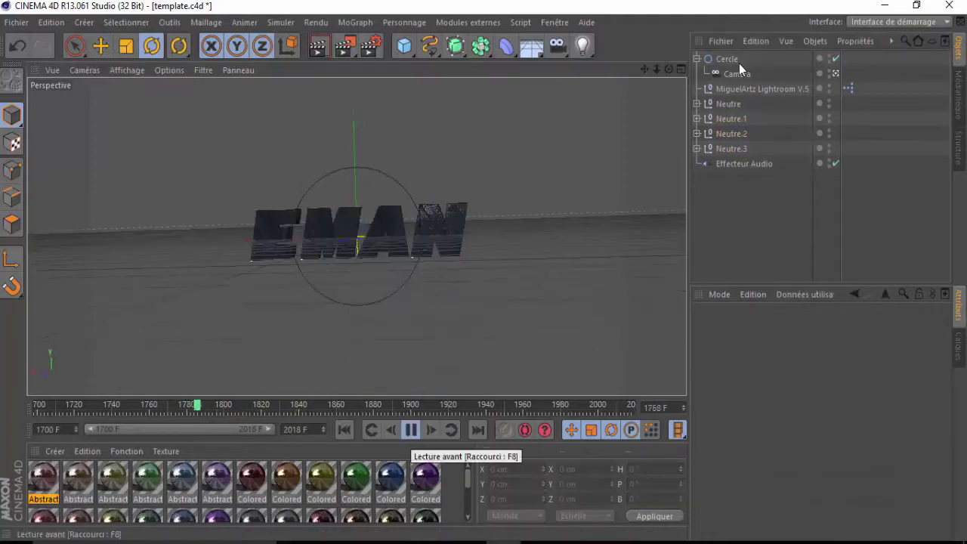
click(739, 69)
Step: Rotate the Cercle rig to key the camera's swing, previewing through the Caméra
key(F8)
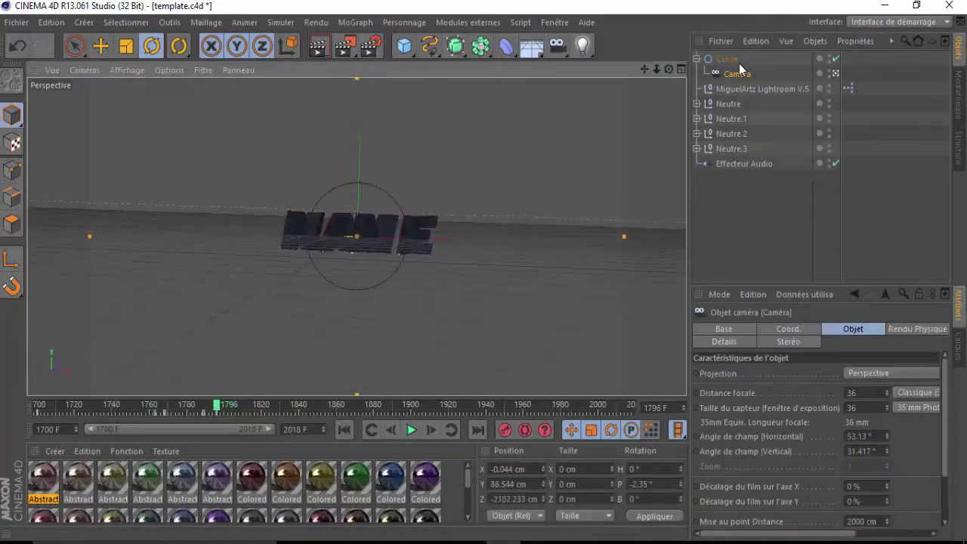
key(F8)
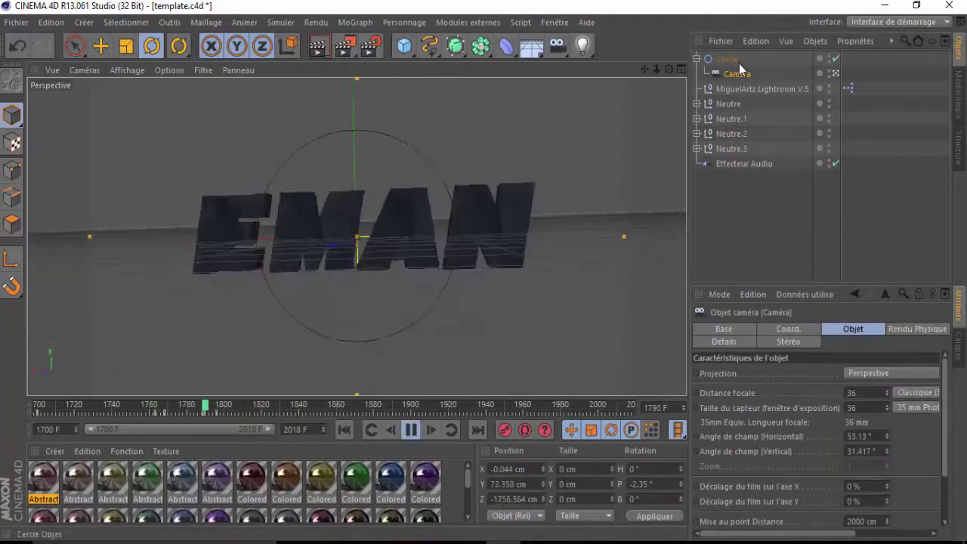
click(736, 59)
key(F8)
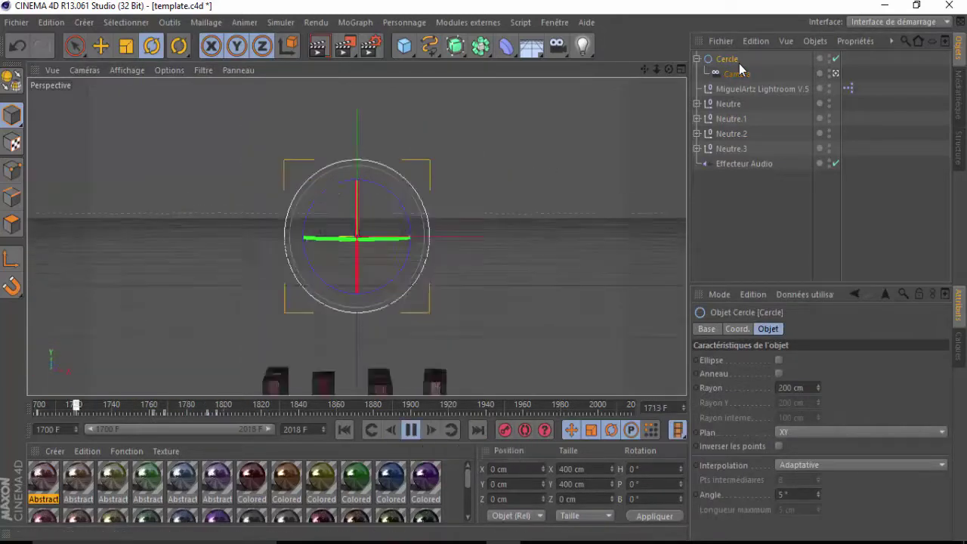
key(F8)
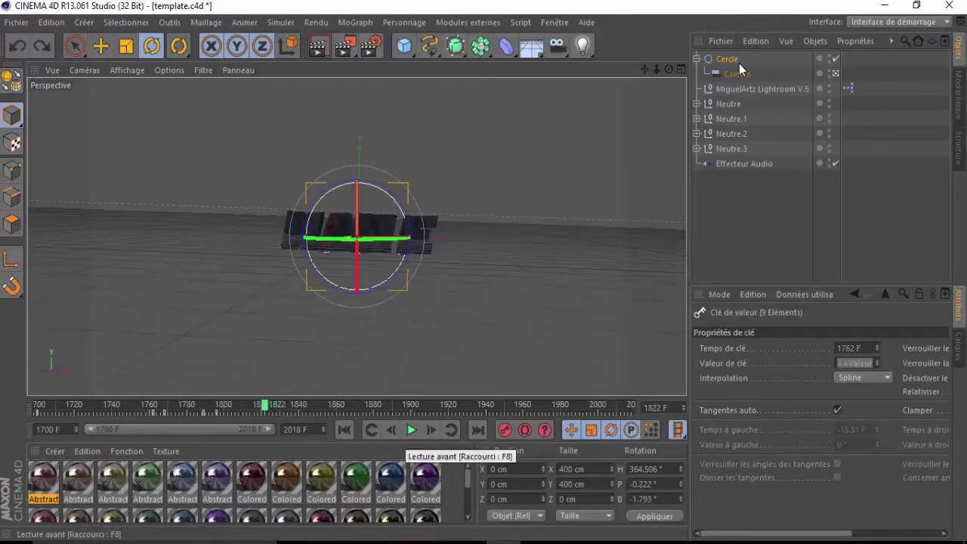
key(F8)
click(737, 73)
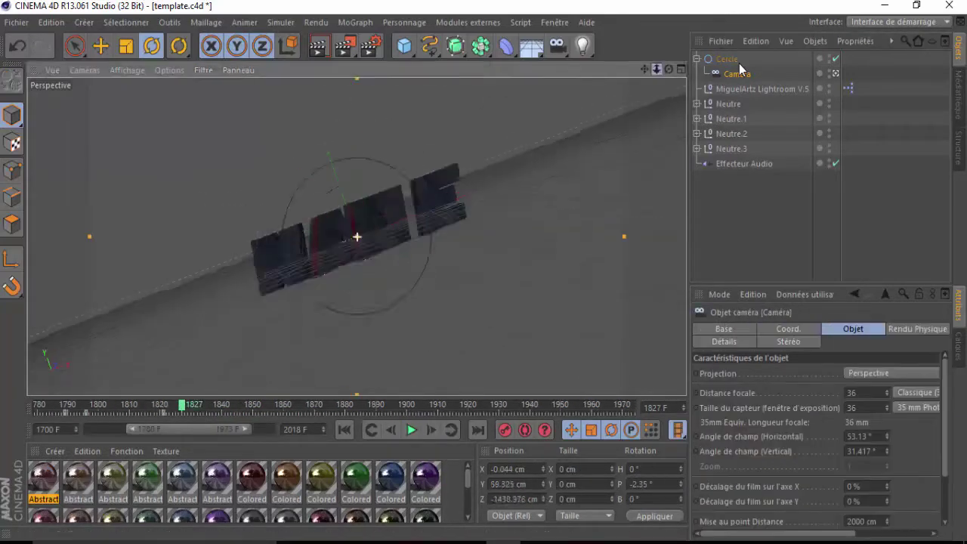
click(739, 63)
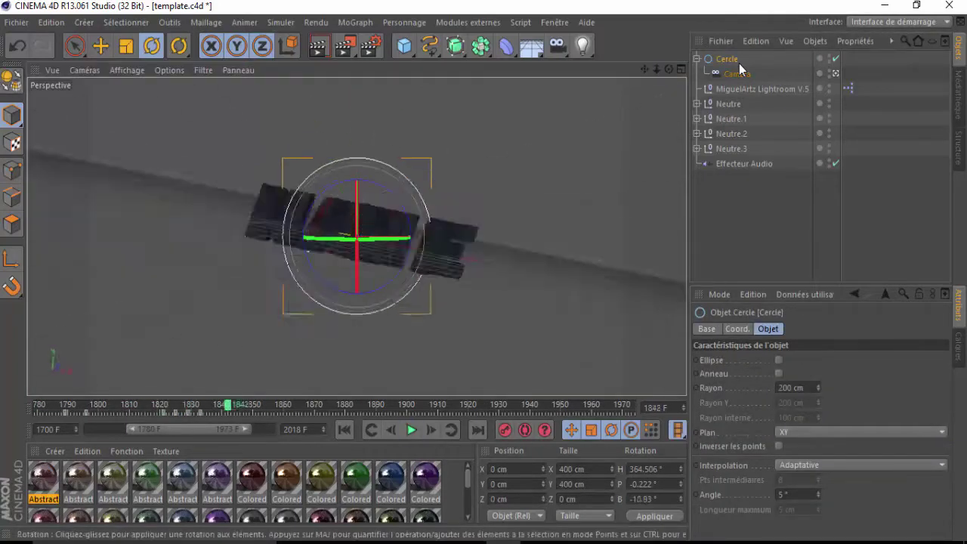
Step: Adjust the Cercle rotation keys and replay to check the camera tilt around NAME
click(739, 68)
key(F8)
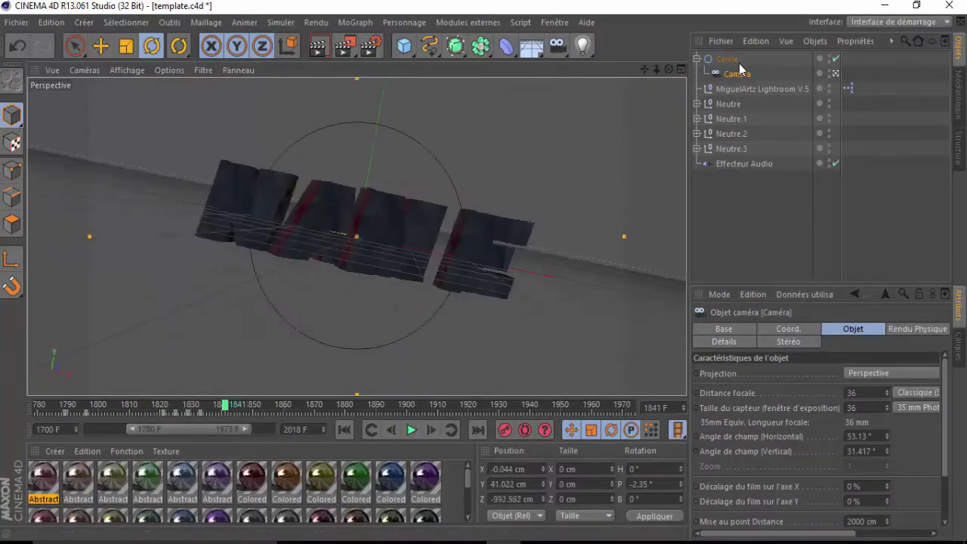
click(739, 64)
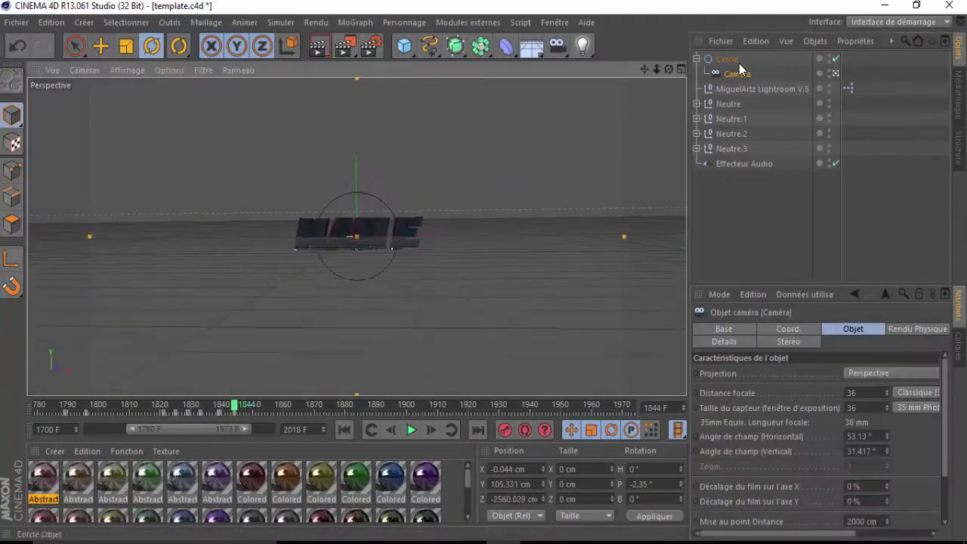
key(F8)
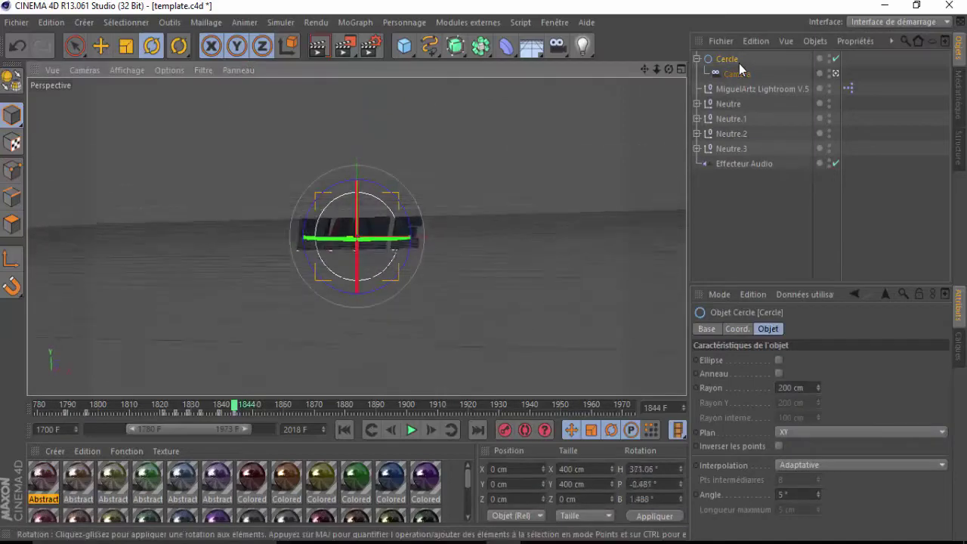
key(F8)
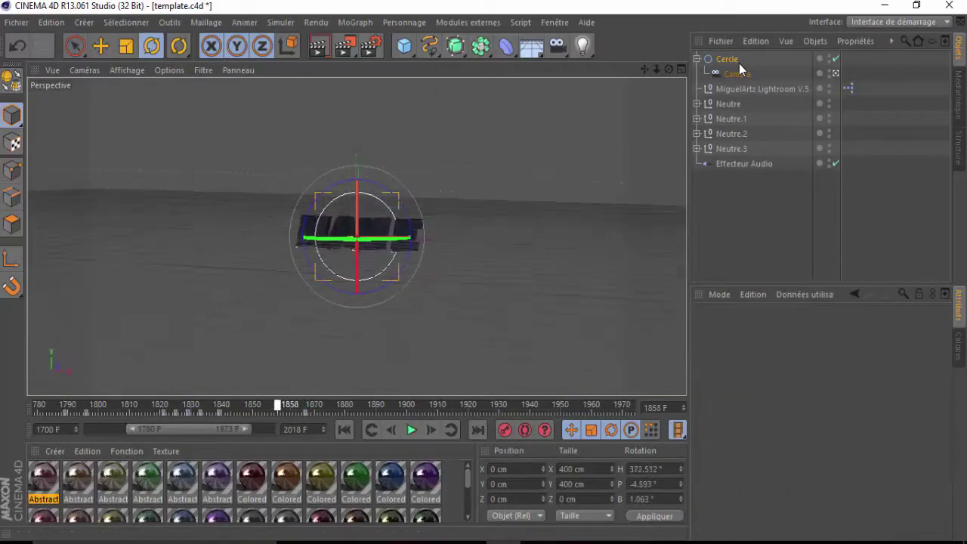
key(F8)
key(F8)
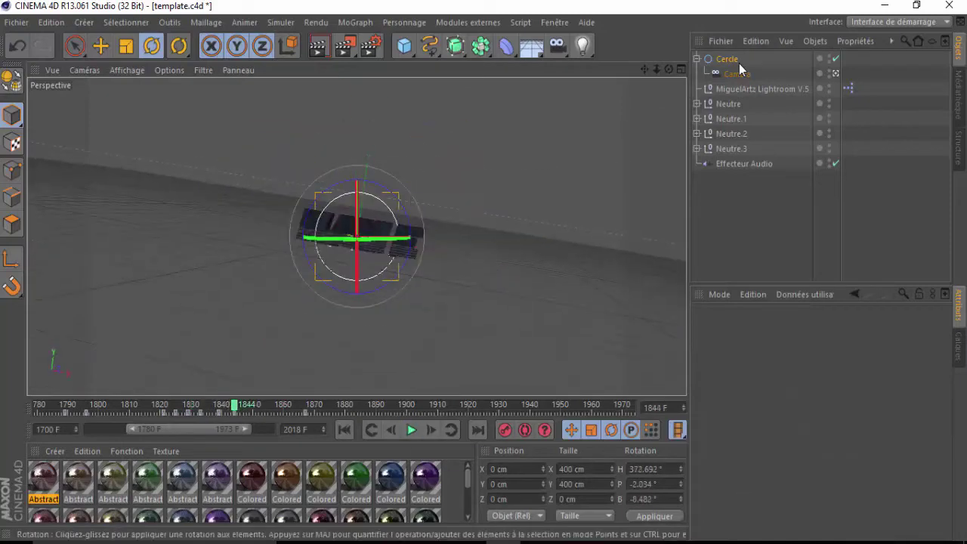
key(F8)
key(F8)
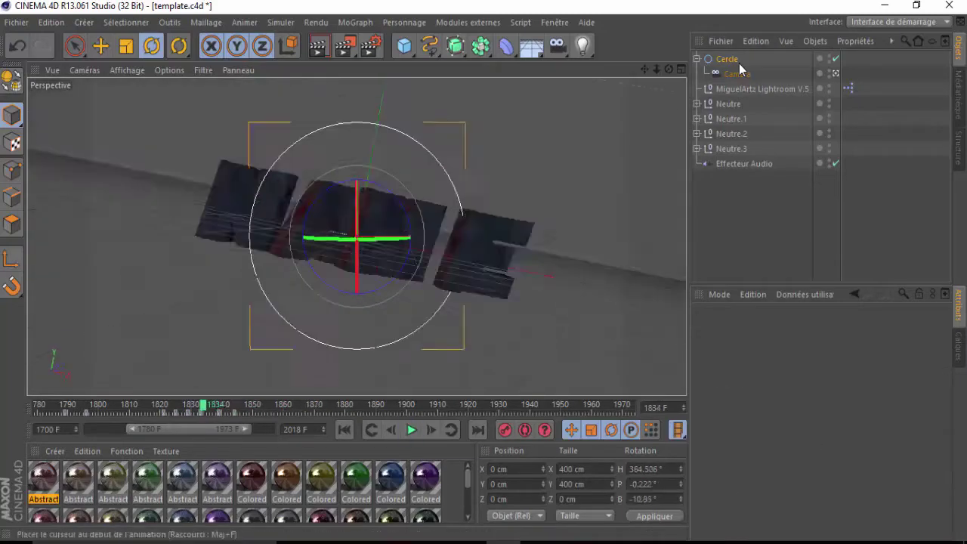
key(F8)
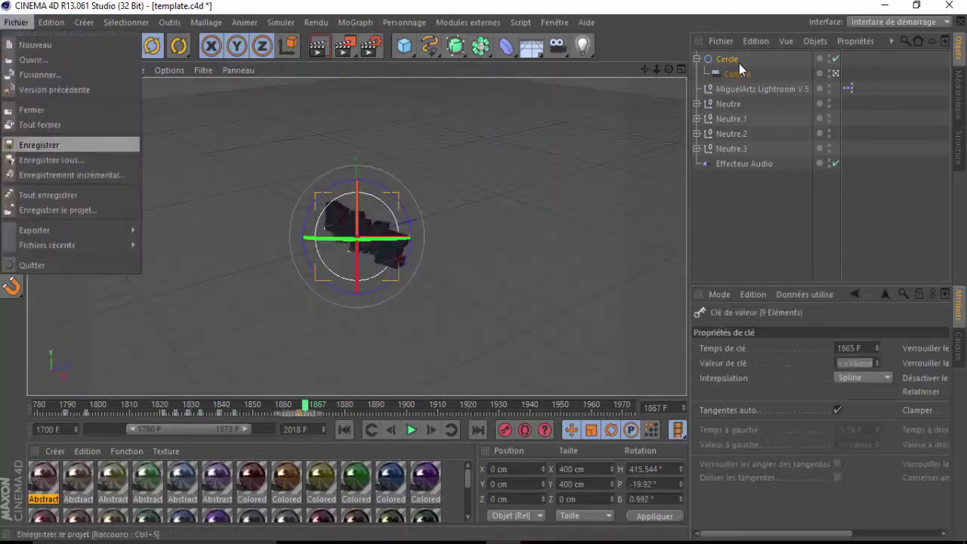
Step: Tilt the circle rig, record its rotation key, and play back the camera orbit
drag(393, 238, 412, 227)
click(740, 70)
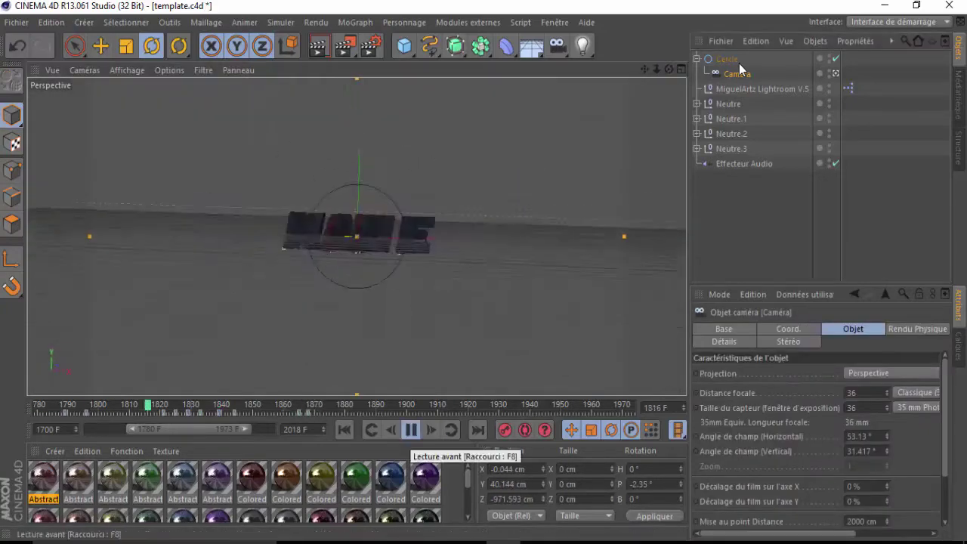
click(740, 64)
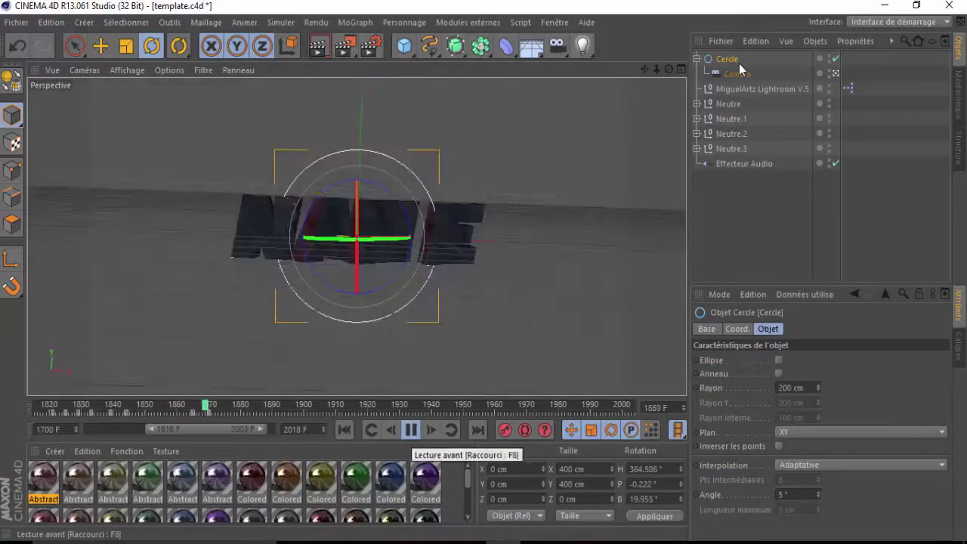
key(F8)
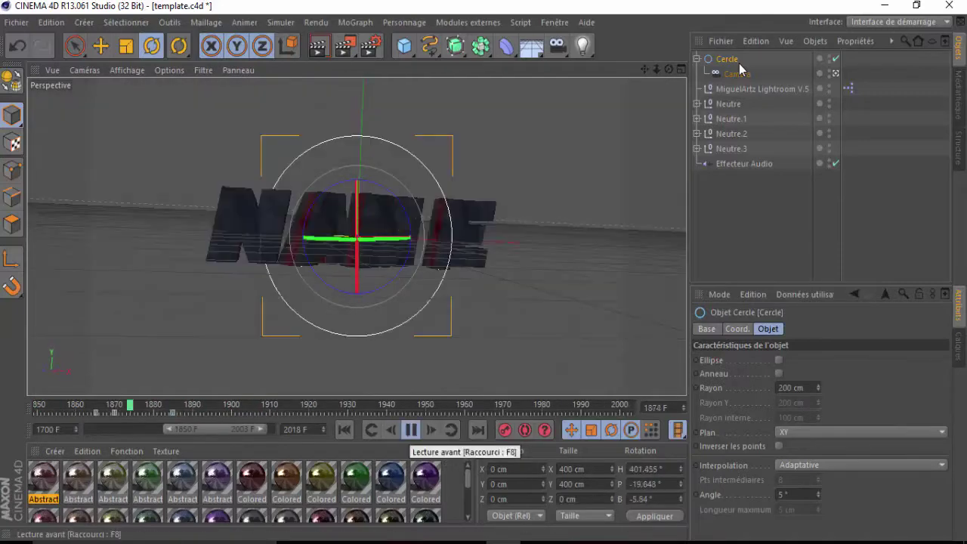
click(737, 72)
key(F8)
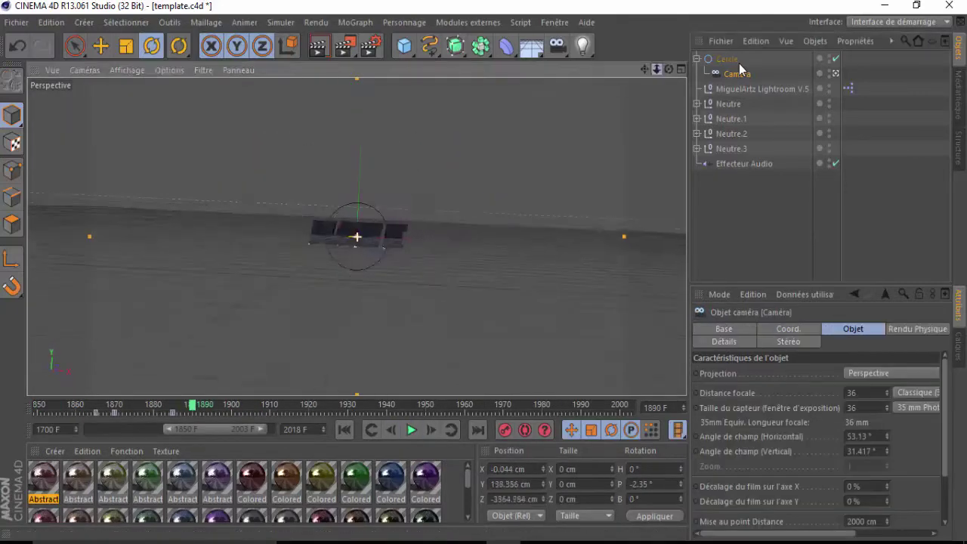
click(739, 63)
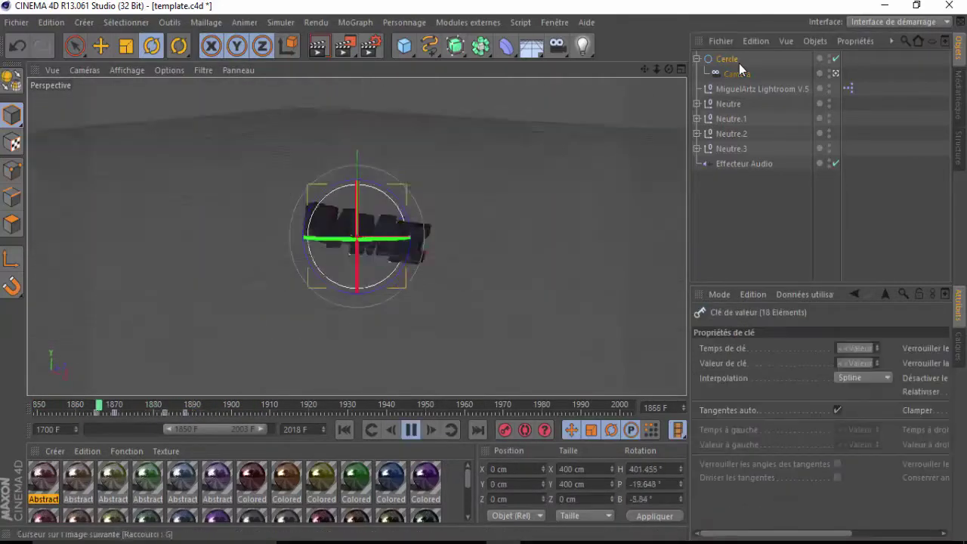
key(F8)
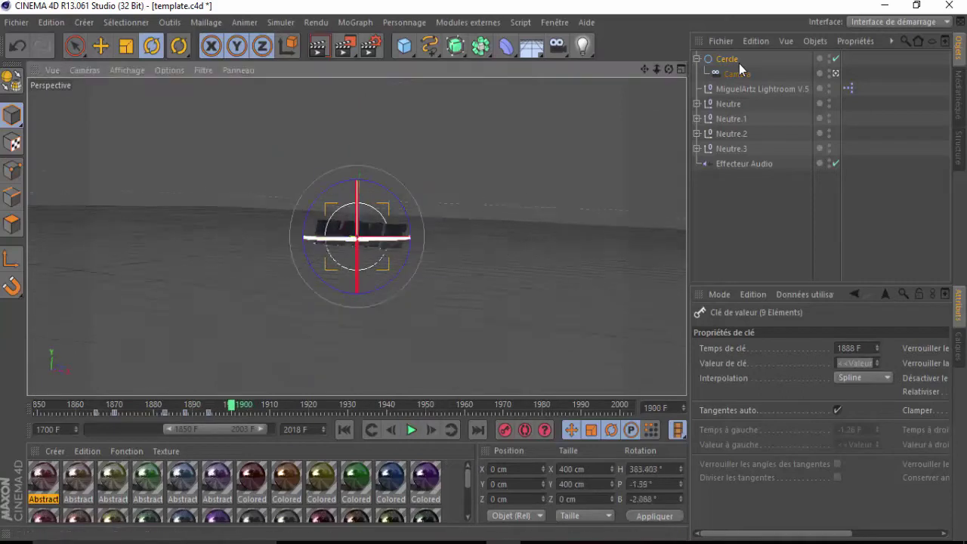
Step: Replay the orbit, stopping at frames 1904 and 1897 to check camera and rig keys
ctrl+click(740, 68)
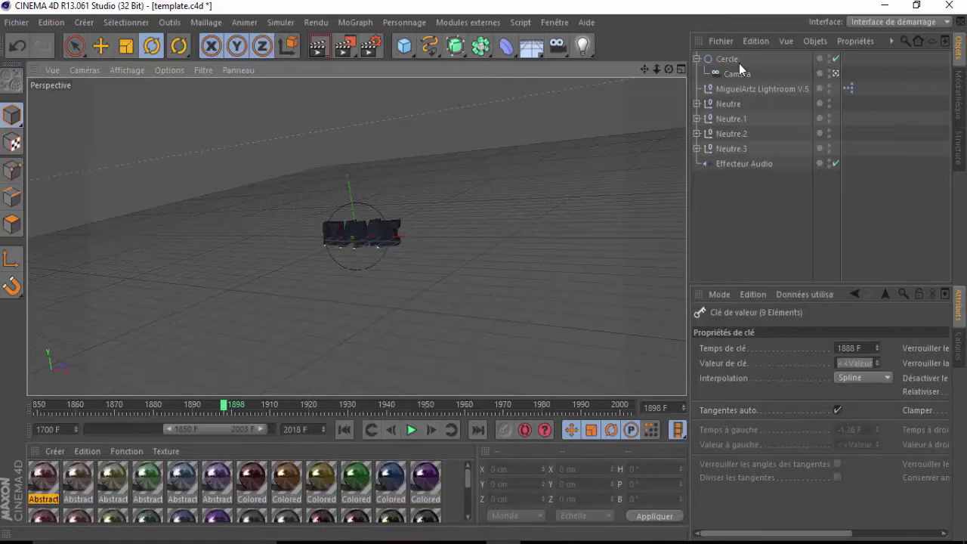
key(F8)
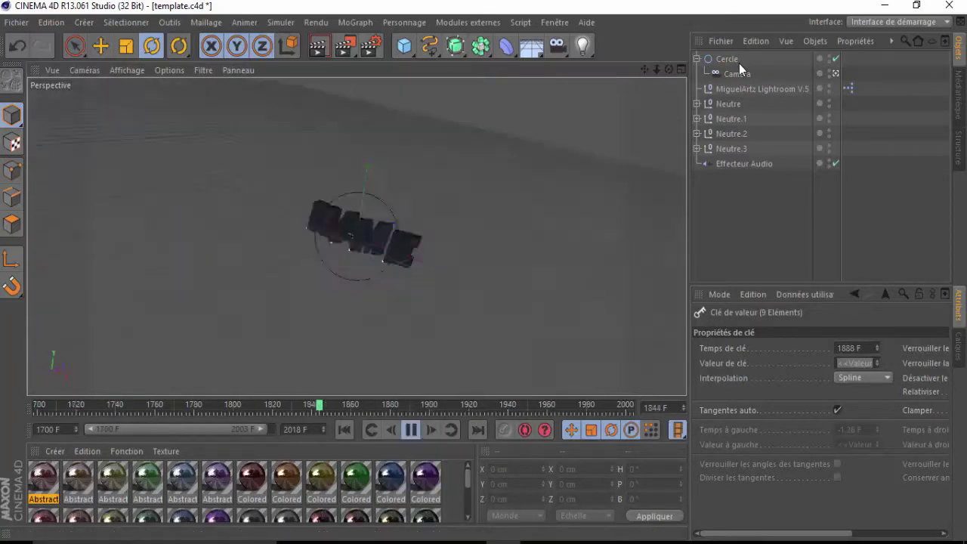
click(738, 63)
key(F8)
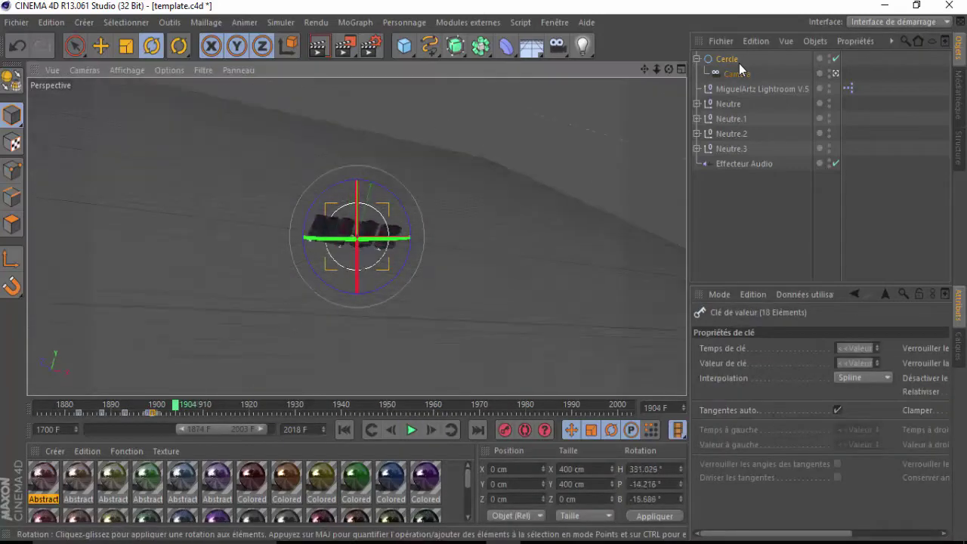
key(F8)
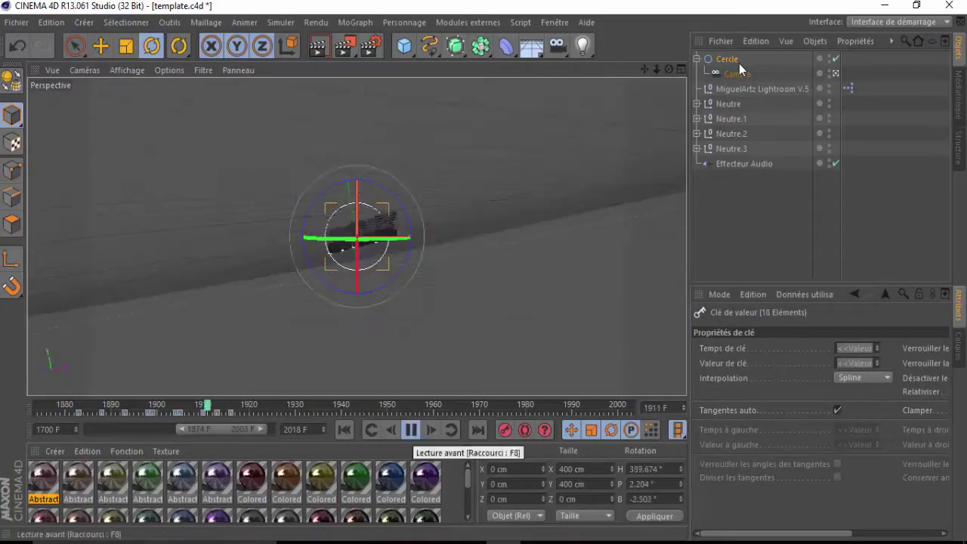
click(737, 71)
key(F8)
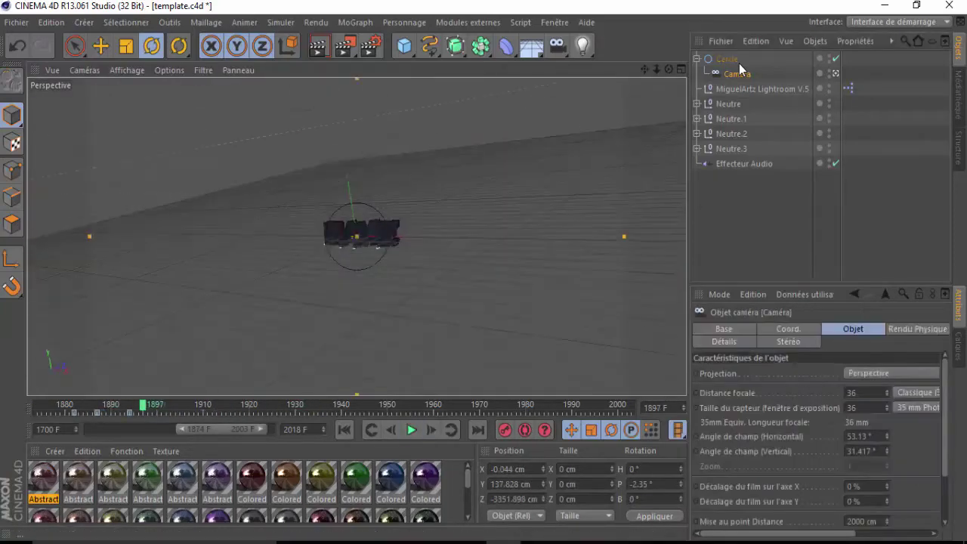
key(g)
key(g)
key(g)
key(F8)
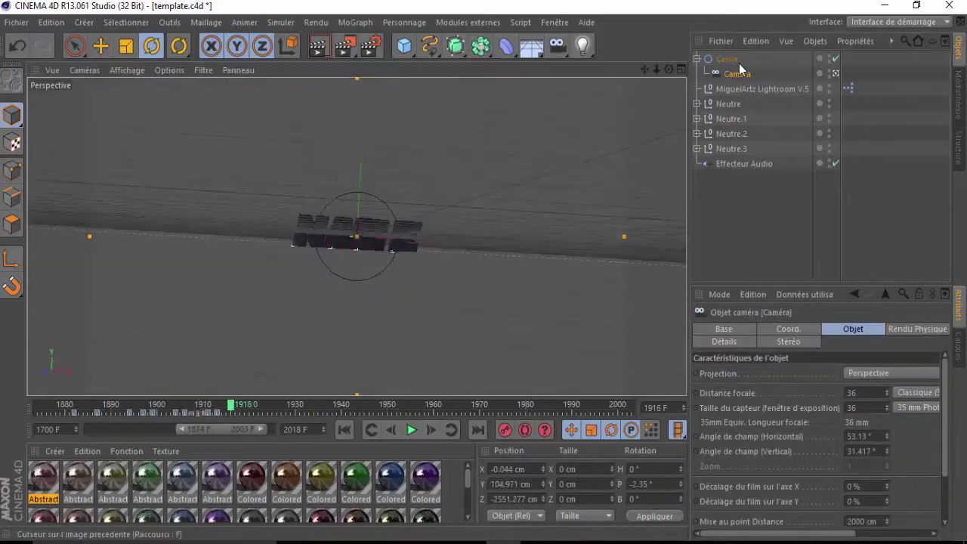
click(739, 62)
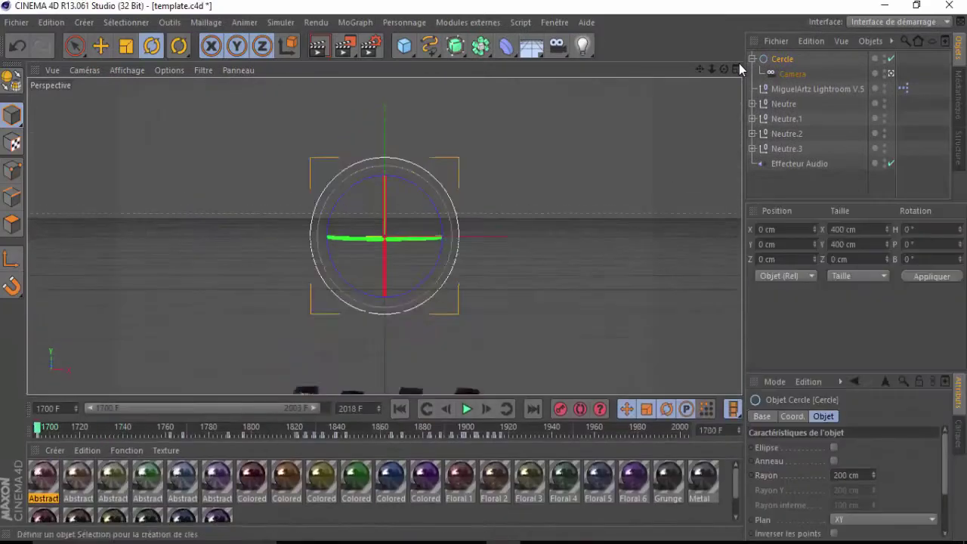
Step: Replay the camera orbit and save template.c4d
click(466, 408)
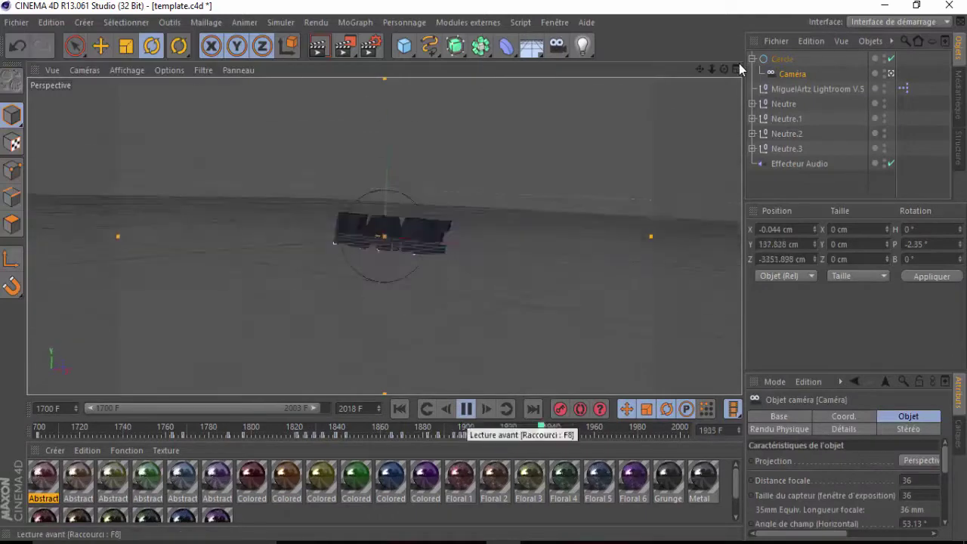
key(F6)
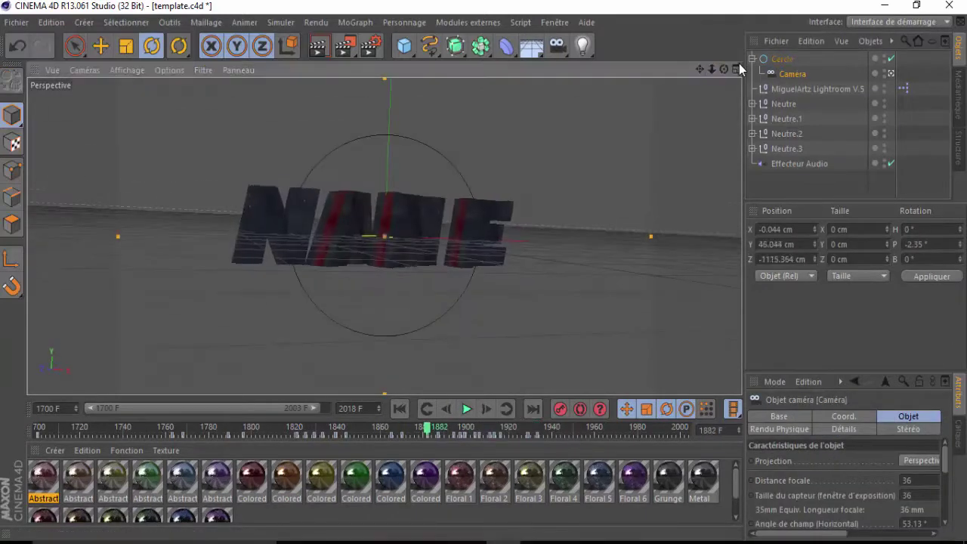
key(ctrl+s)
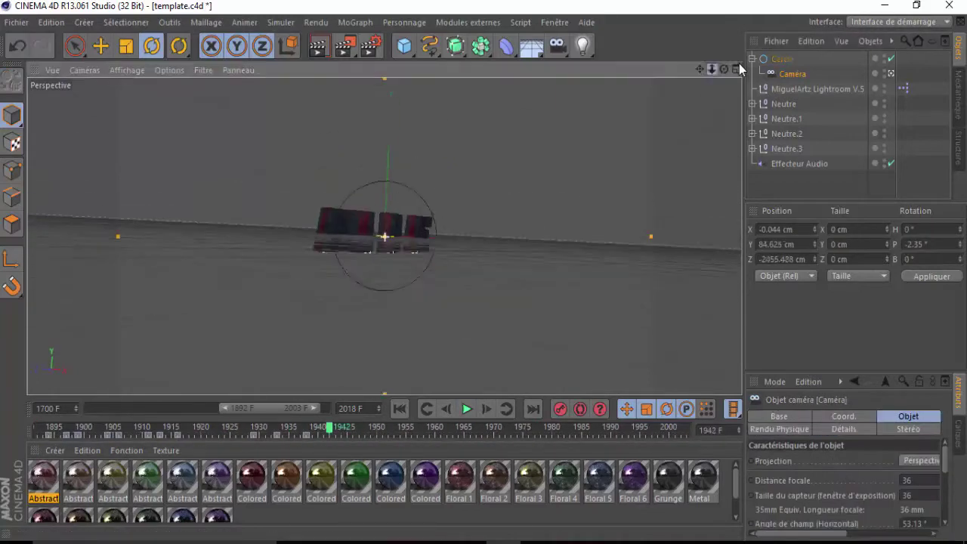
click(466, 408)
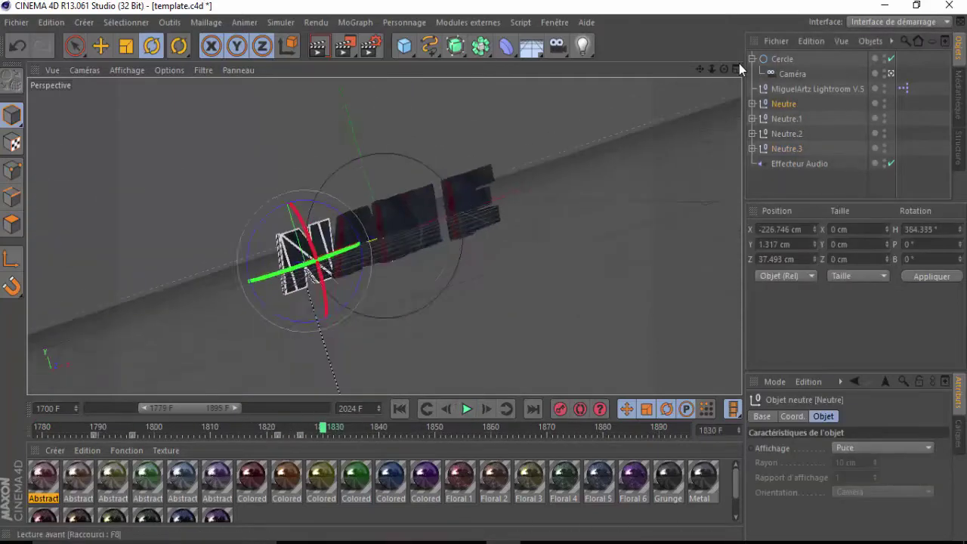
Step: Preview the Neutre letter animation, stopping at frames 1871 and 1916
key(F8)
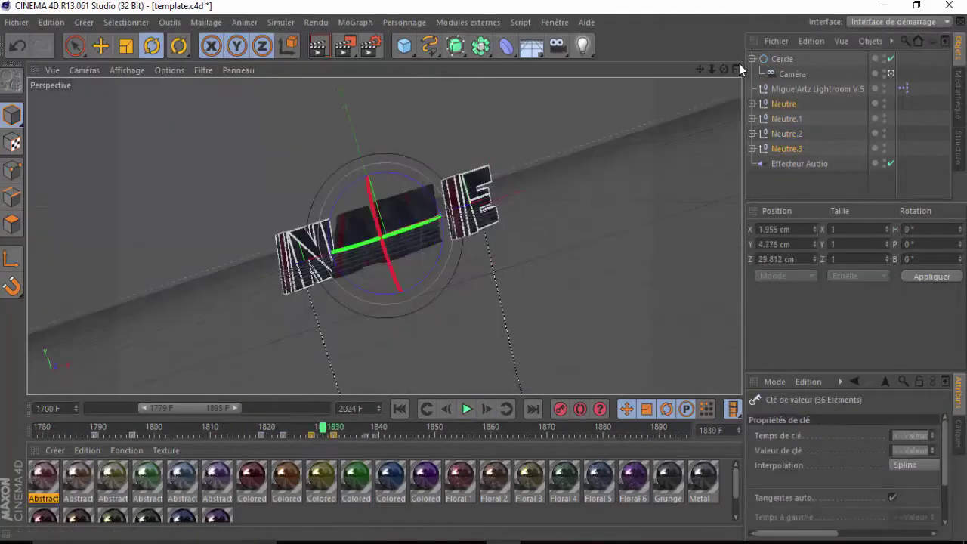
key(ctrl+z)
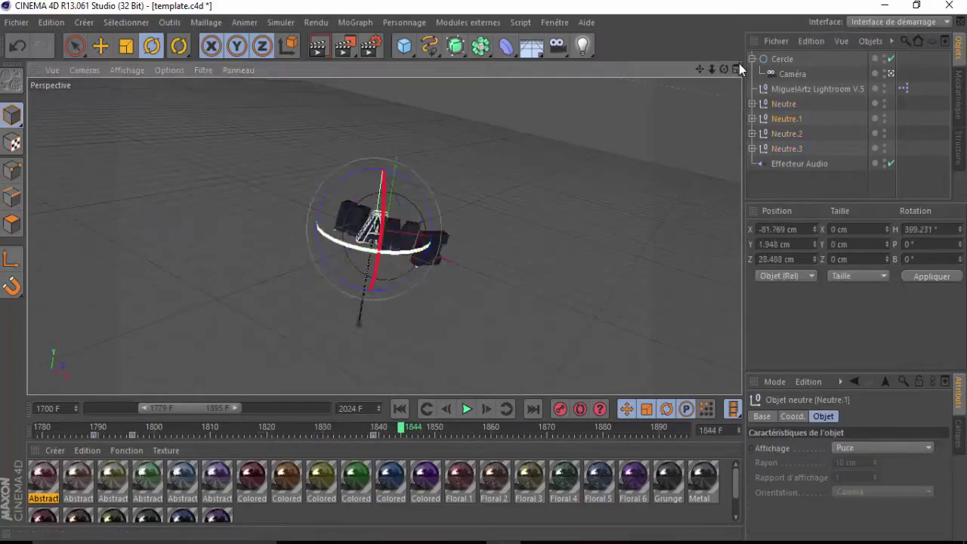
key(F8)
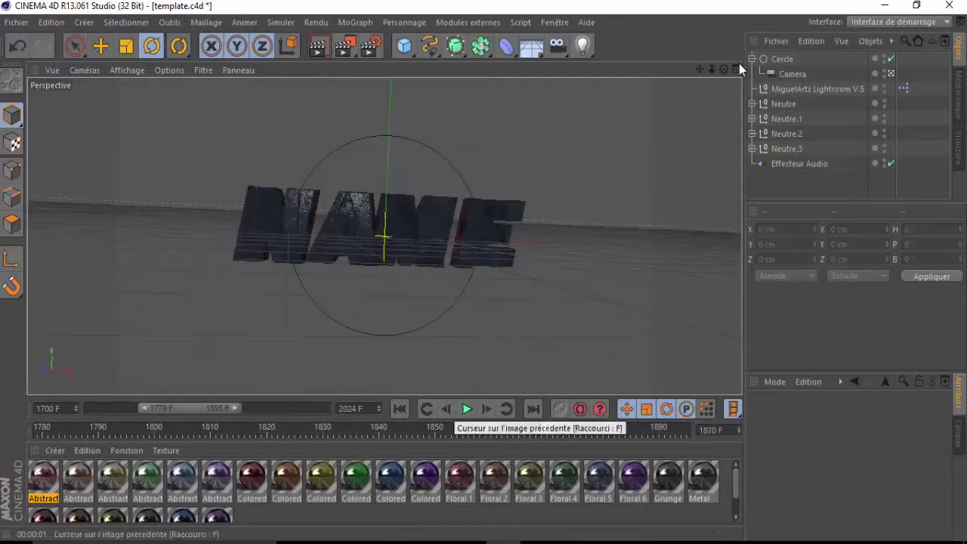
key(F8)
key(F8)
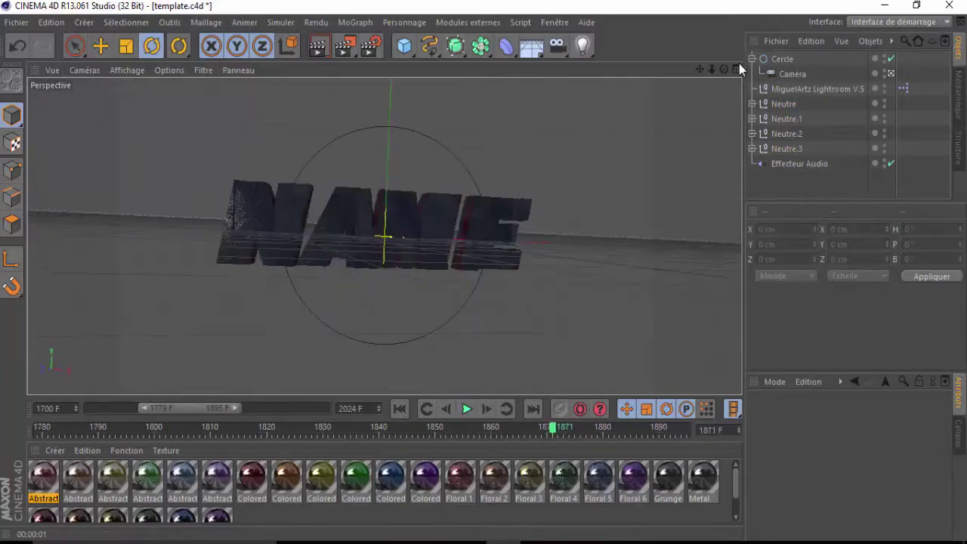
key(F8)
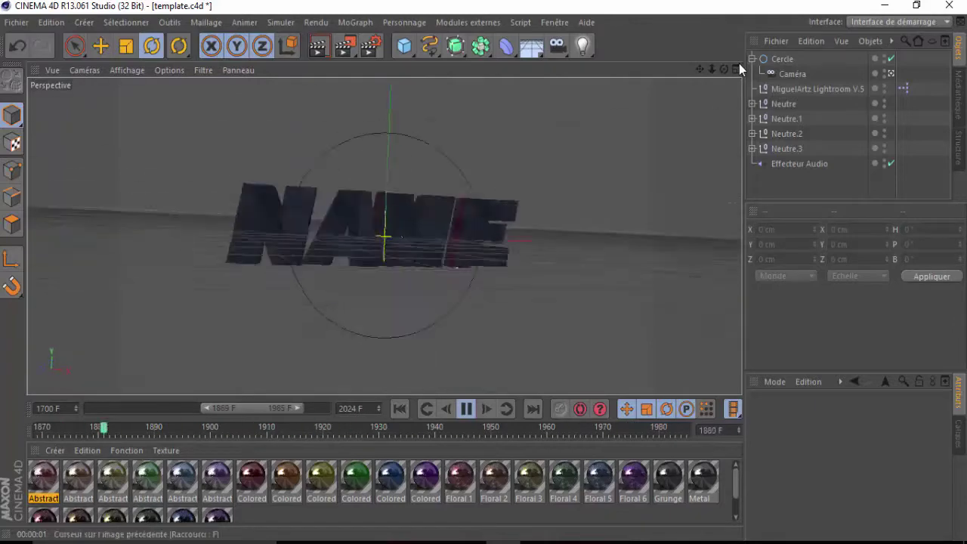
key(F8)
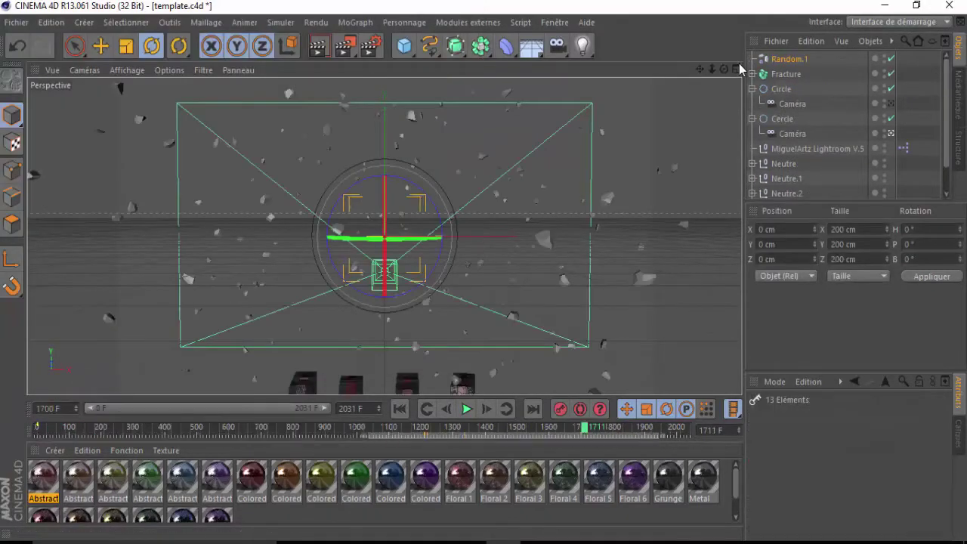
Step: Play the debris animation to frames 1775 and 1842, then clear the fragment selection
key(F8)
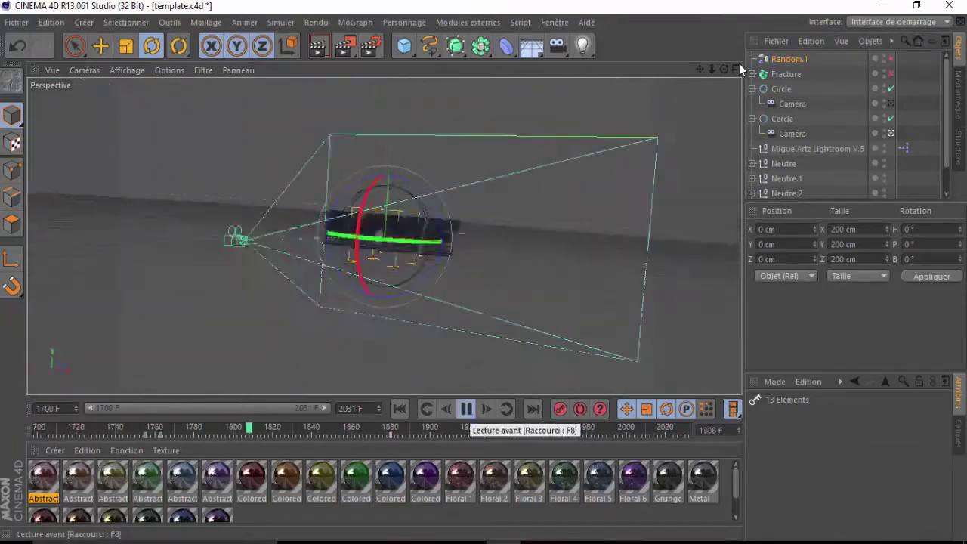
key(F8)
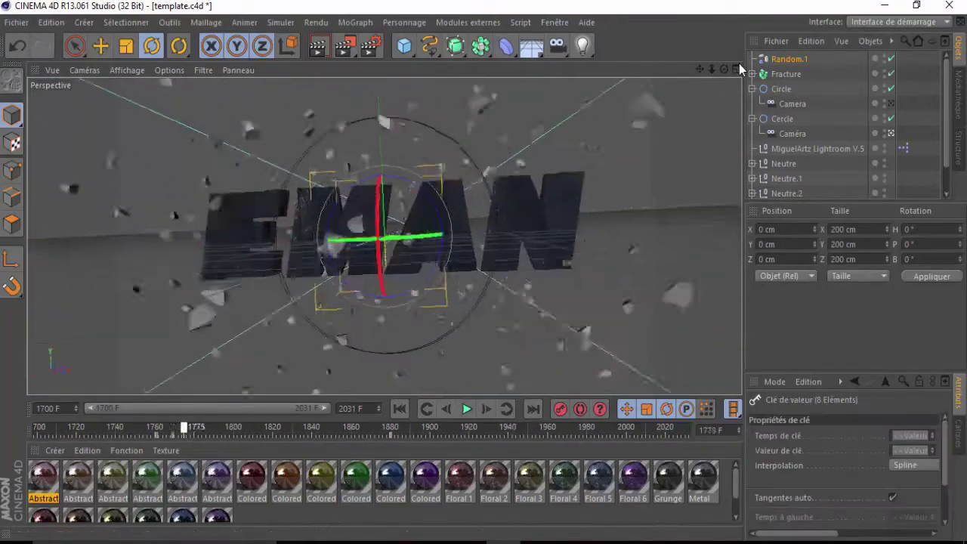
key(F8)
key(F8)
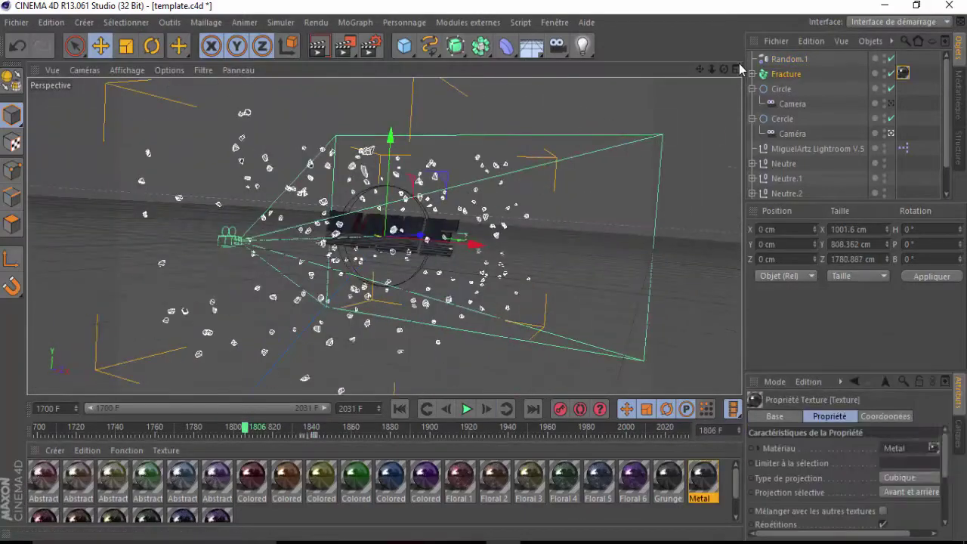
key(c)
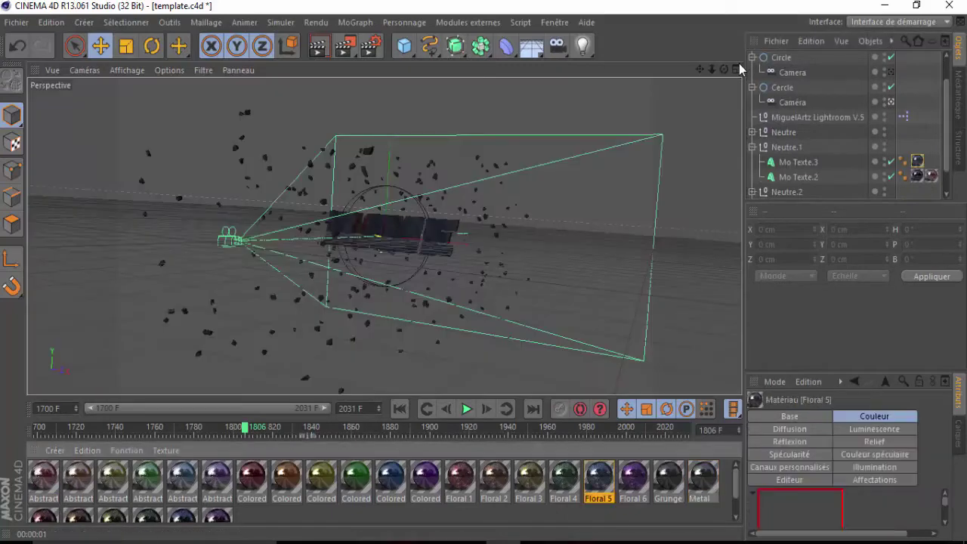
Step: Render a quick Ctrl+R viewport preview and play the fracture animation
key(ctrl+r)
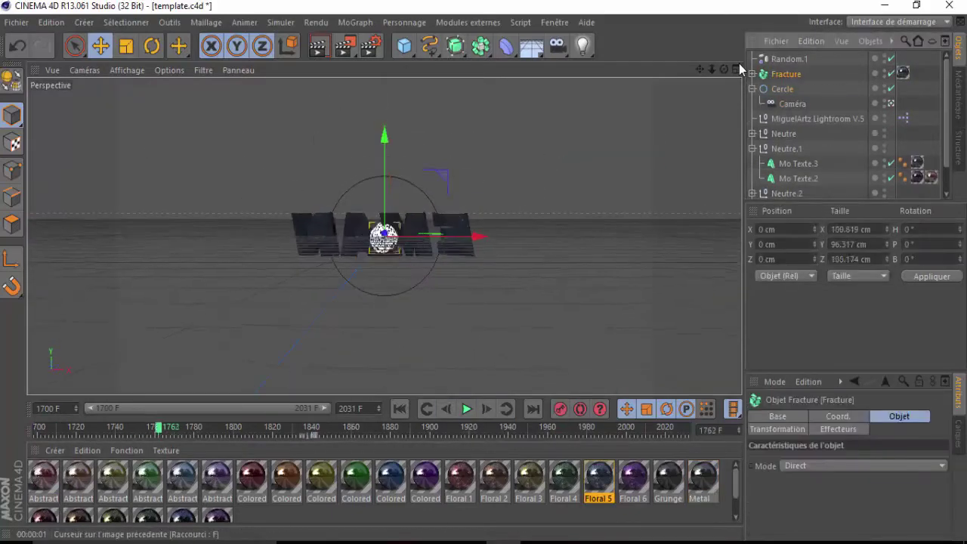
key(F8)
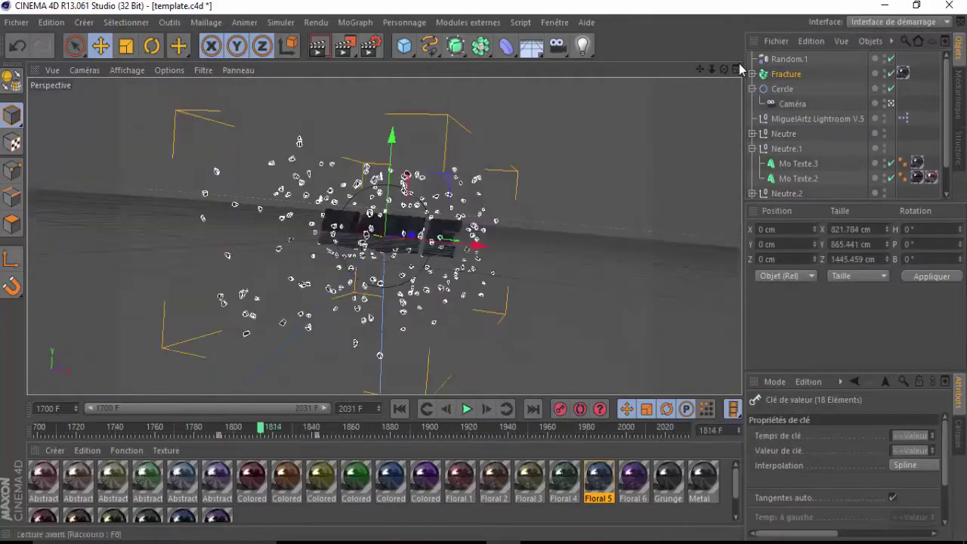
key(F8)
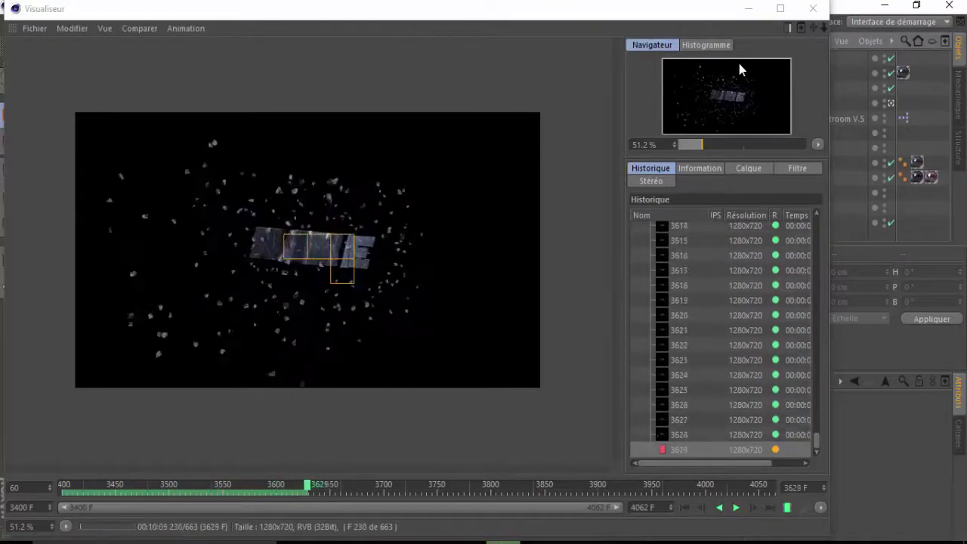
Step: Let the 663-frame render progress and move to an empty After Effects project
key(shift+F1)
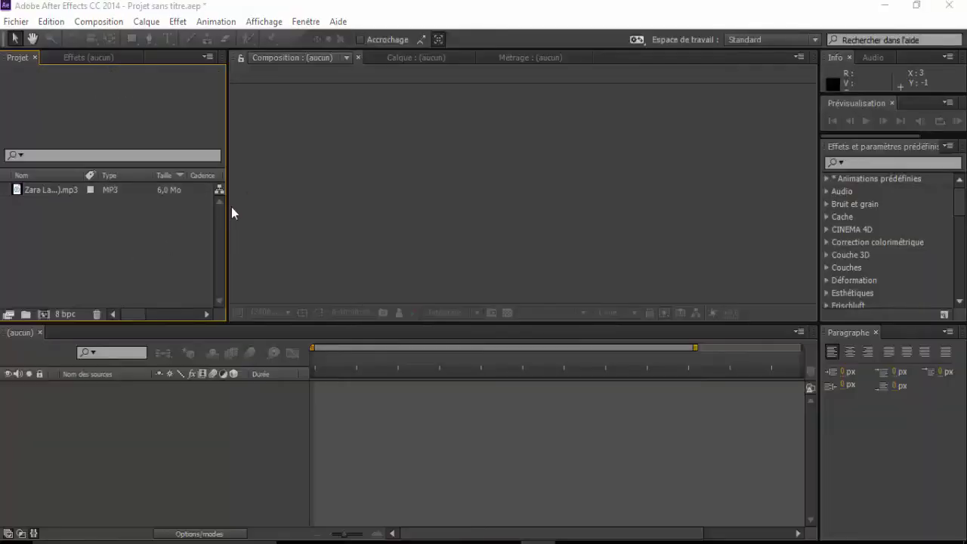
Step: Import the camera, rendered PNG sequence and mp3 into the tm composition
double_click(220, 222)
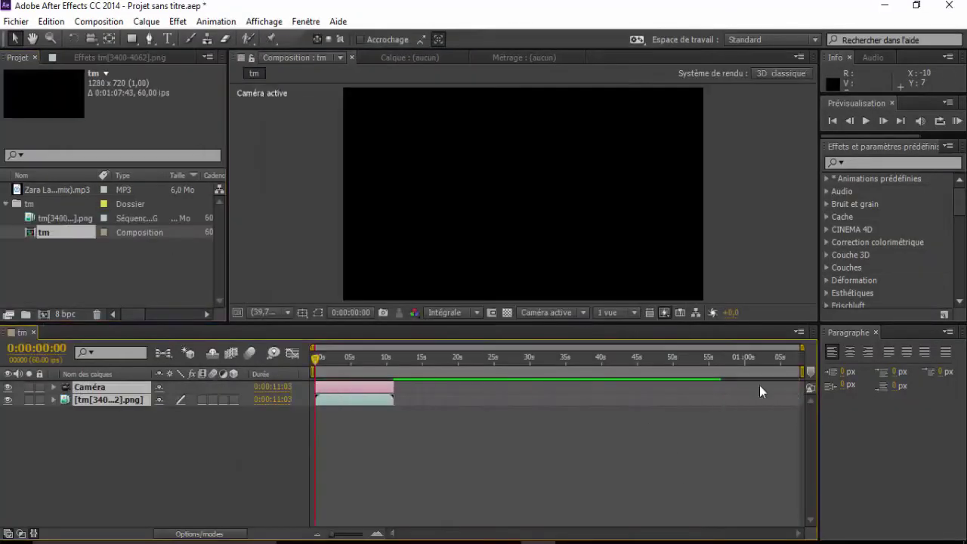
right_click(658, 370)
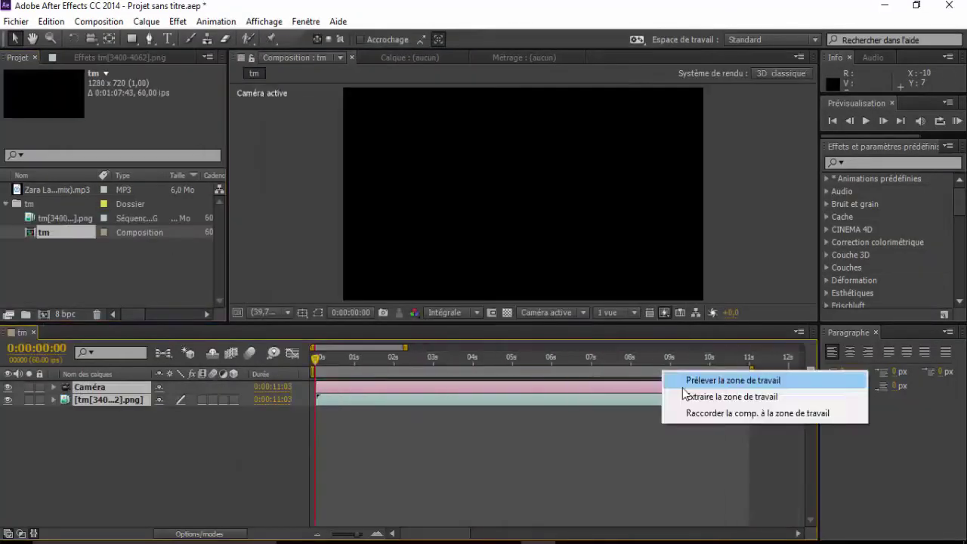
click(681, 397)
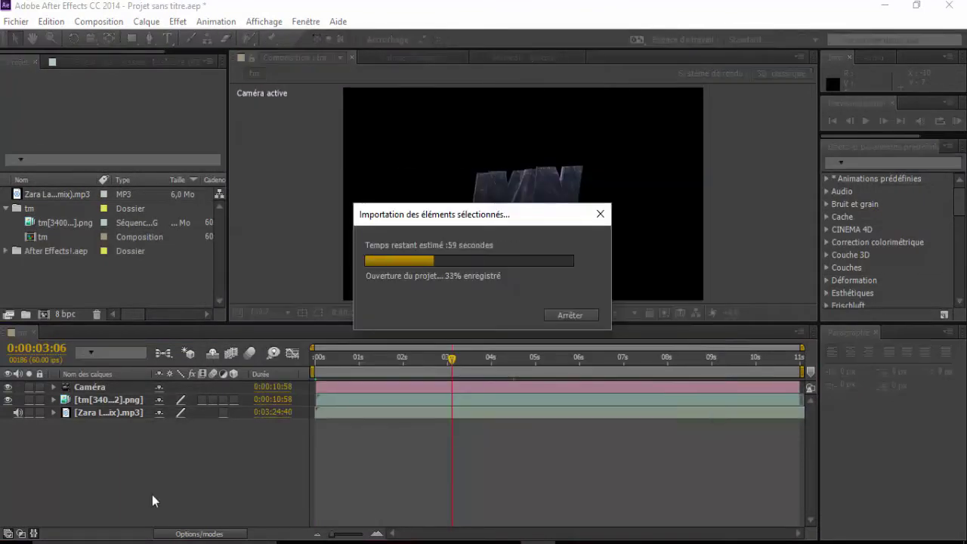
Step: Copy the particle and flare layers from alawi into tm, extended to 0:00:11:02
key(Return)
double_click(53, 291)
key(ctrl+c)
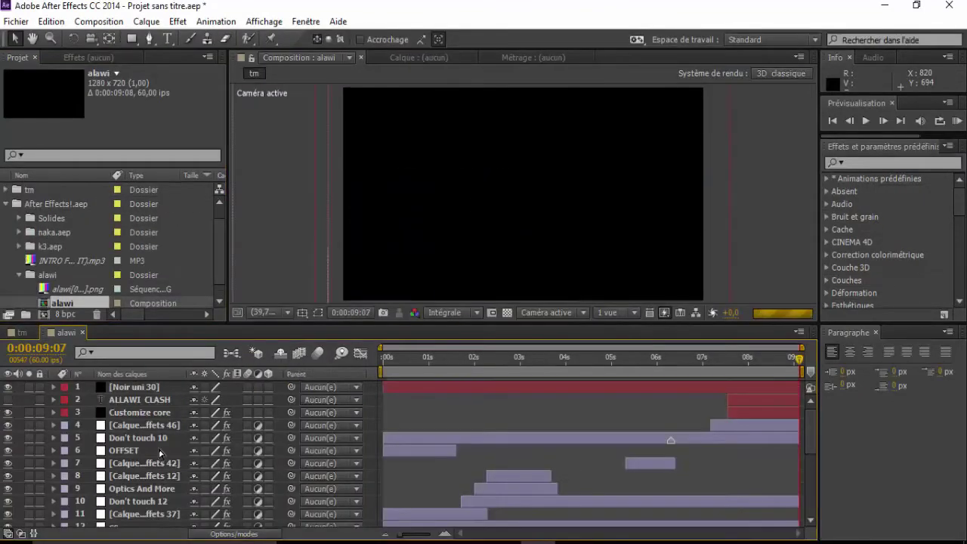
click(23, 332)
key(ctrl+v)
drag(723, 411, 800, 411)
Step: Inspect the effect settings of the Particle 2 and flare layers
click(93, 412)
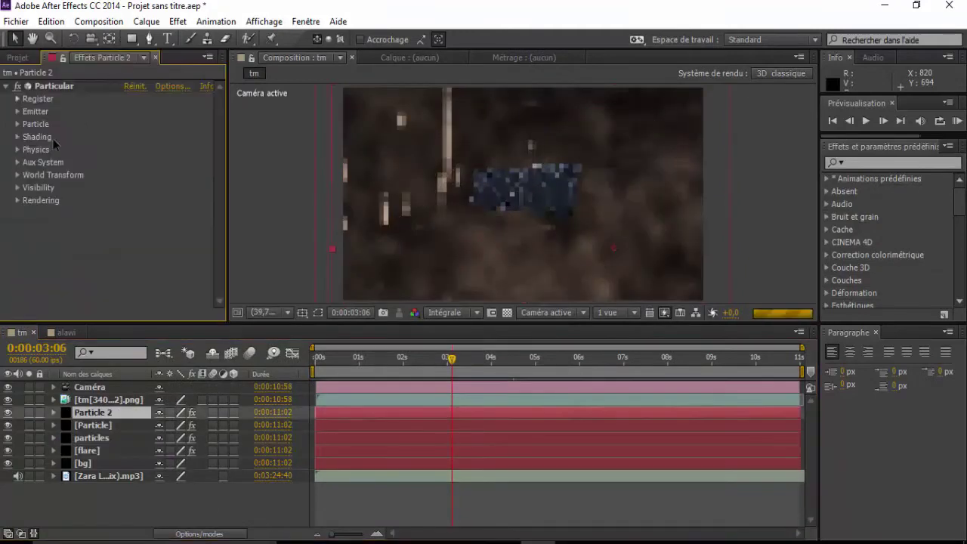
click(53, 138)
key(ctrl+Down)
key(ctrl+Down)
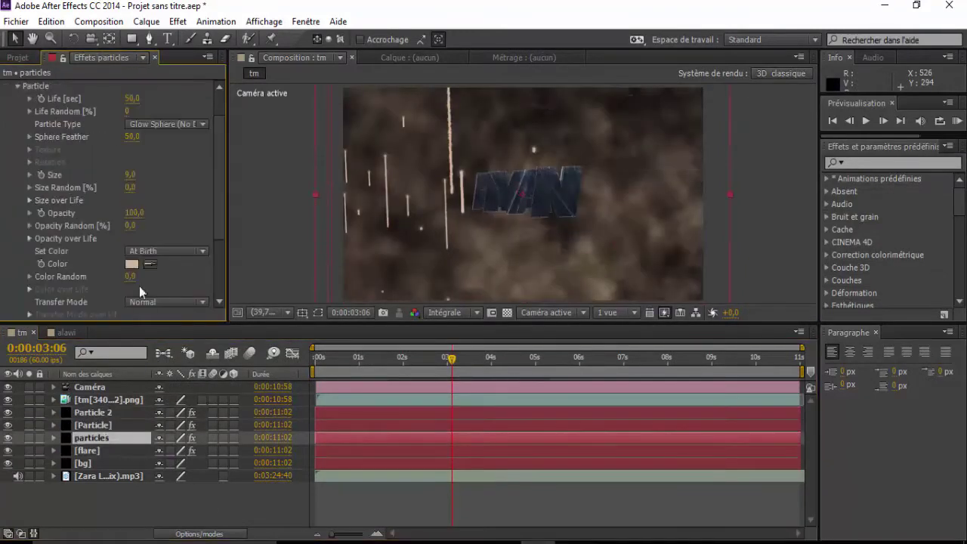
key(ctrl+Up)
key(ctrl+Down)
key(ctrl+Down)
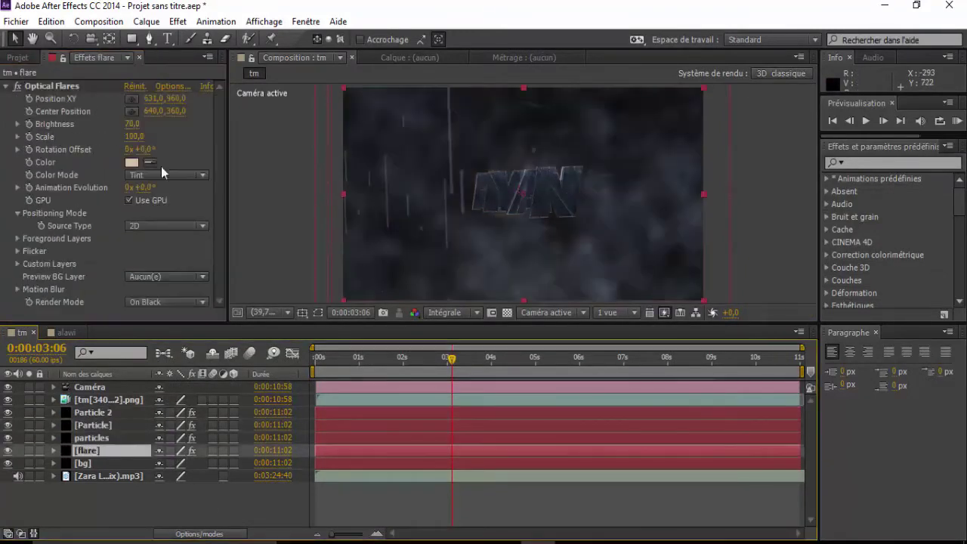
Step: Paste the cc adjustment layer from alawi into tm and extend it to the comp's end
click(61, 332)
key(ctrl+c)
click(22, 332)
key(ctrl+v)
drag(724, 386, 800, 387)
click(533, 358)
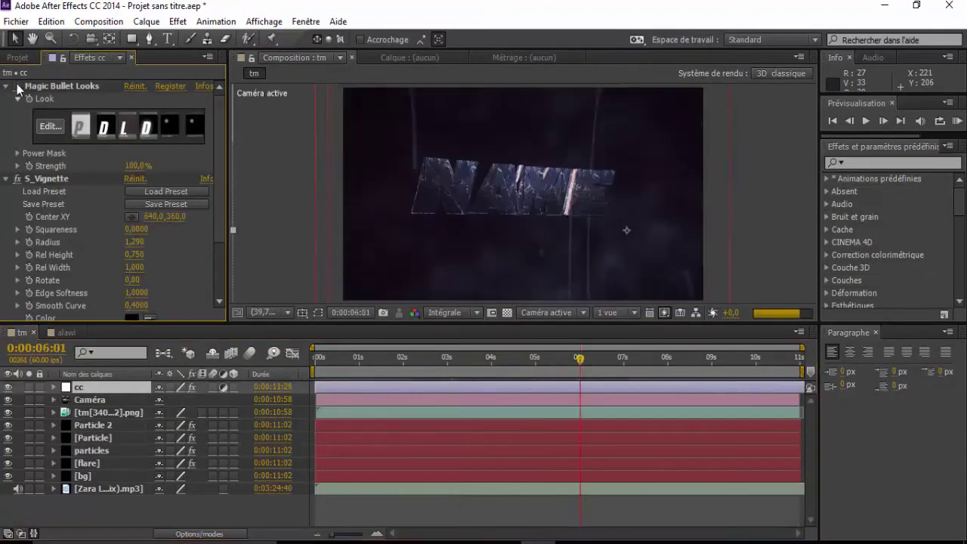
Step: Set the tm composition's frame rate to 20 fps
click(17, 57)
key(ctrl+k)
key(Return)
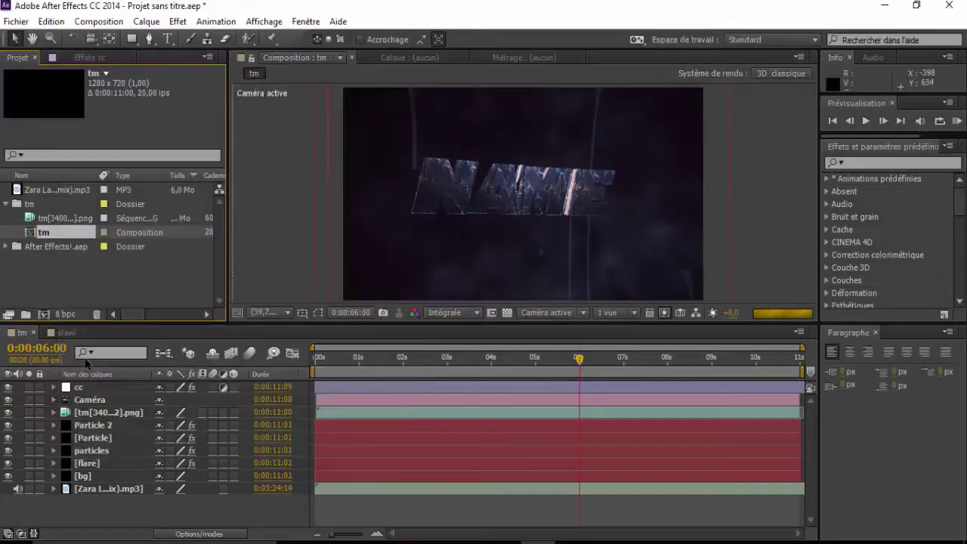
click(82, 489)
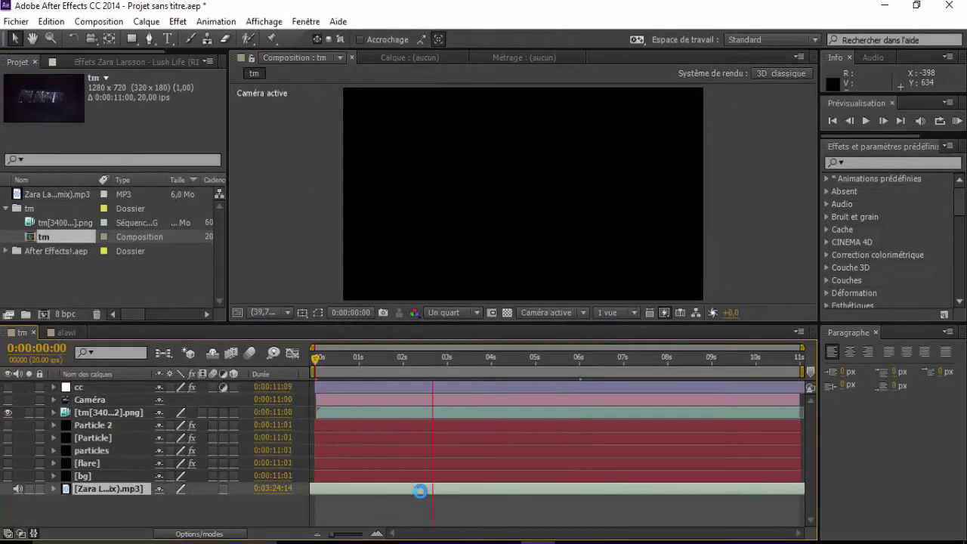
key(space)
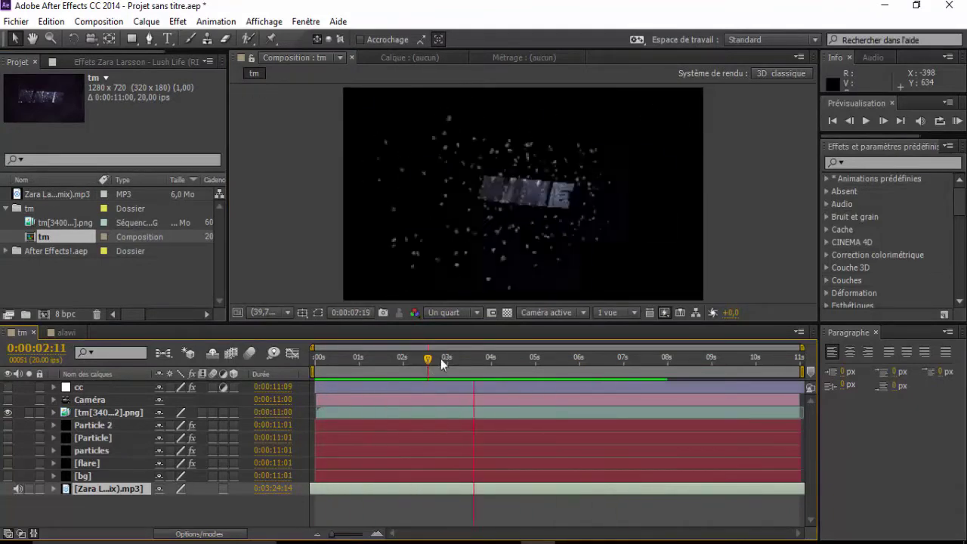
key(ctrl+a)
key(space)
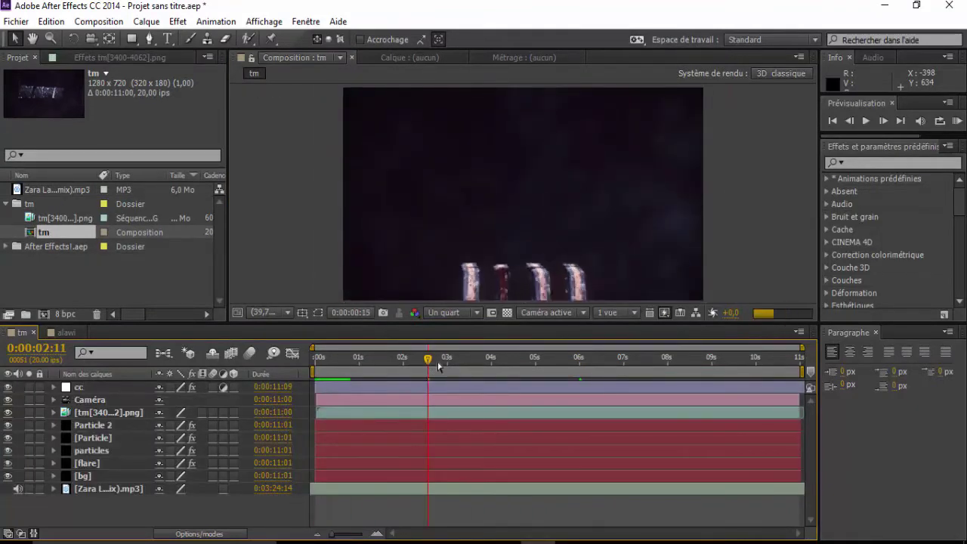
Step: Edit the cc layer's Looks grade: move Diffusion after Star Filter and enable Anamorphic Flare
click(82, 389)
click(50, 126)
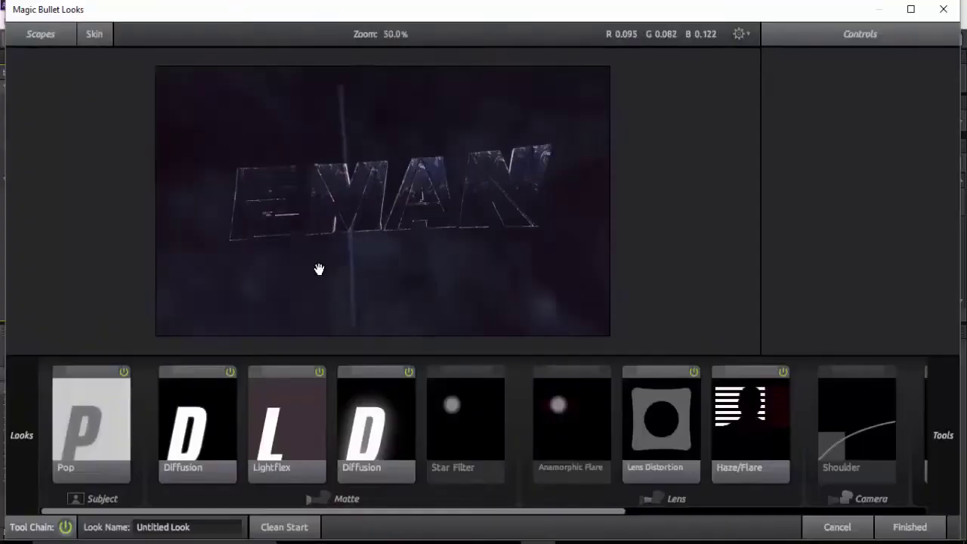
drag(482, 366, 484, 377)
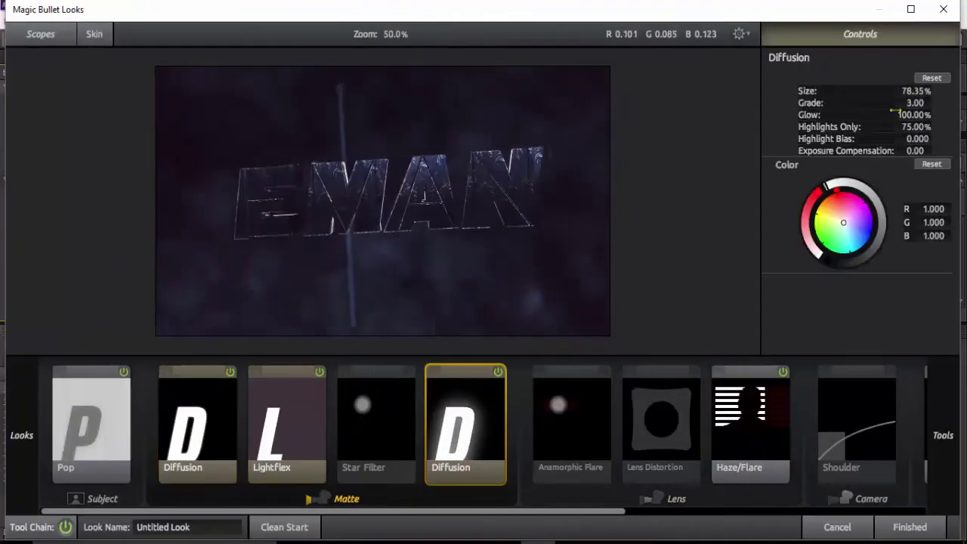
click(608, 392)
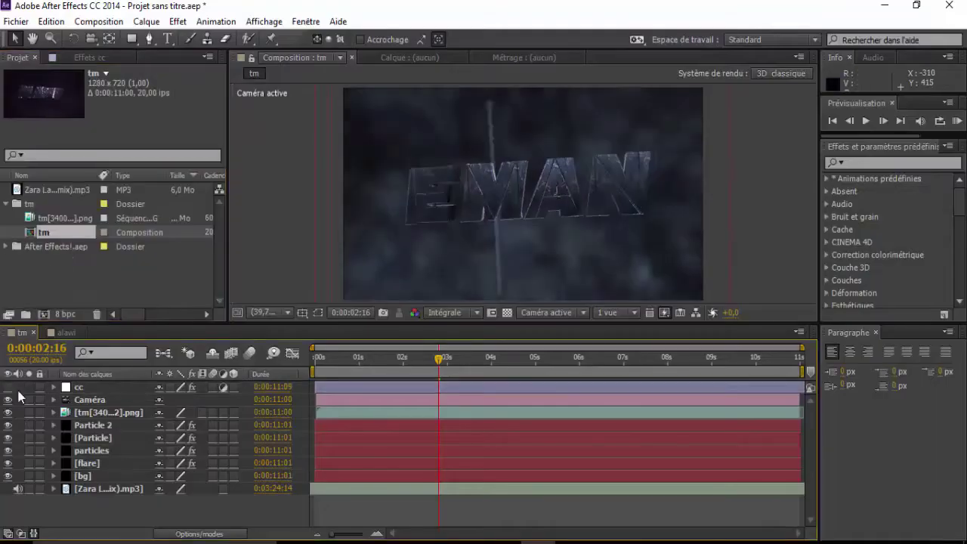
Step: Preview the tm comp from the start at one-third resolution, then stop and select the Caméra layer
click(451, 312)
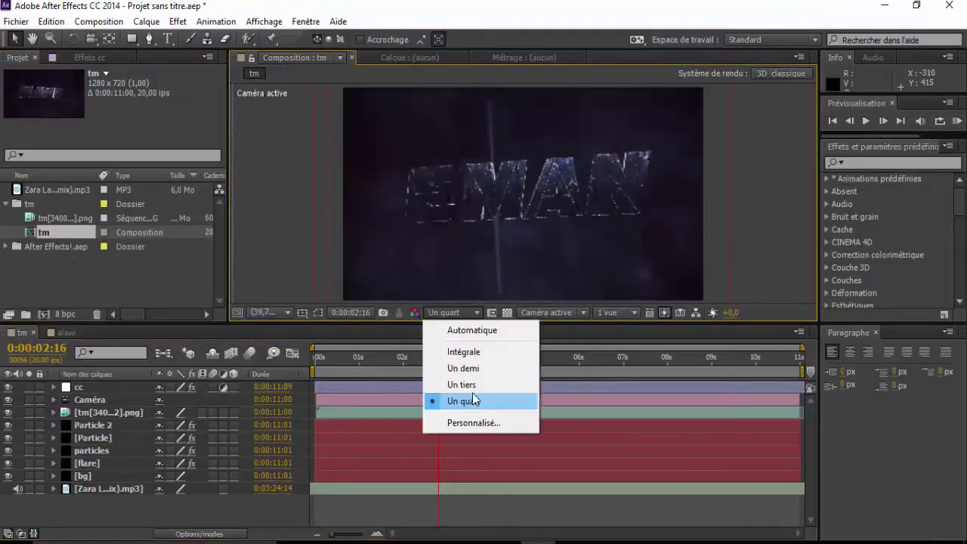
click(468, 447)
key(Home)
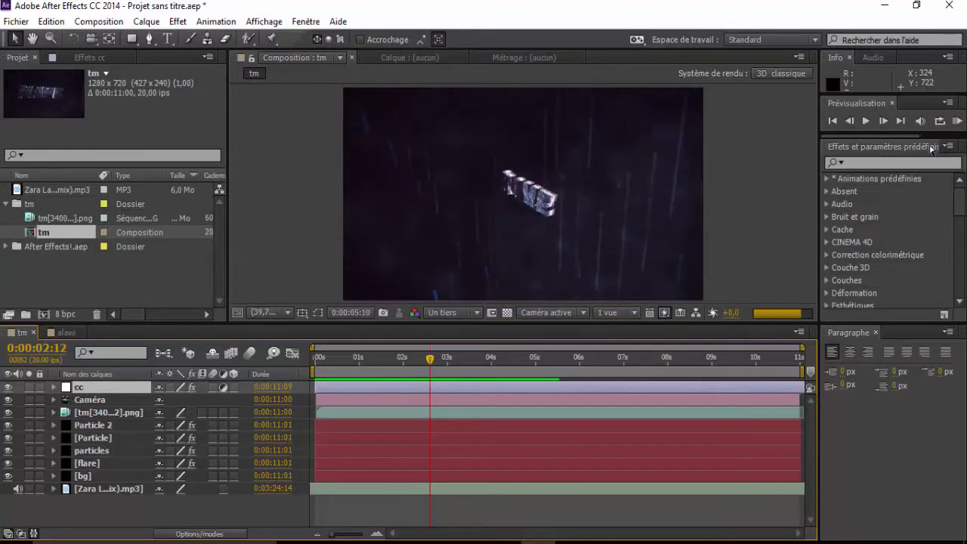
click(324, 357)
text(jaws)
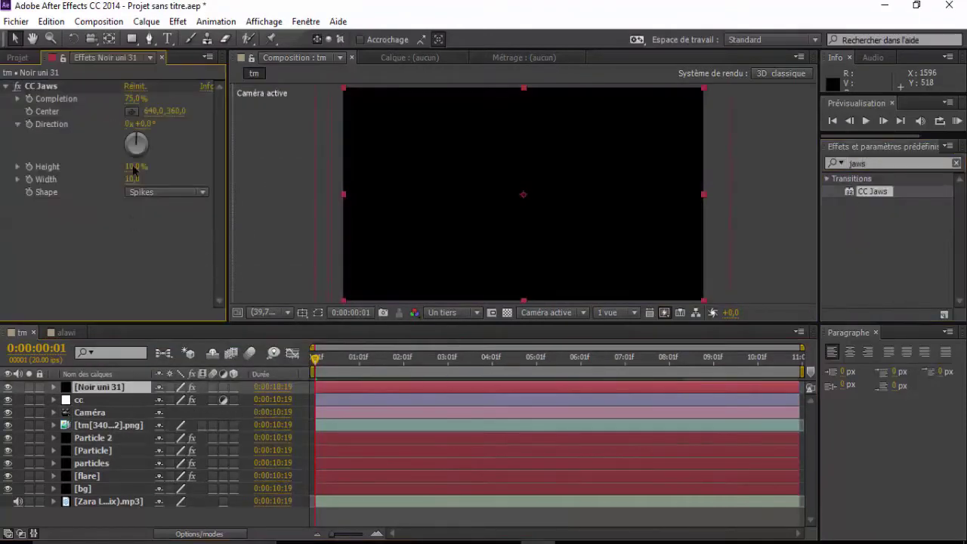
Step: Keyframe CC Jaws Completion at 100 near 0:00:02:05, then select the cc layer
key(u)
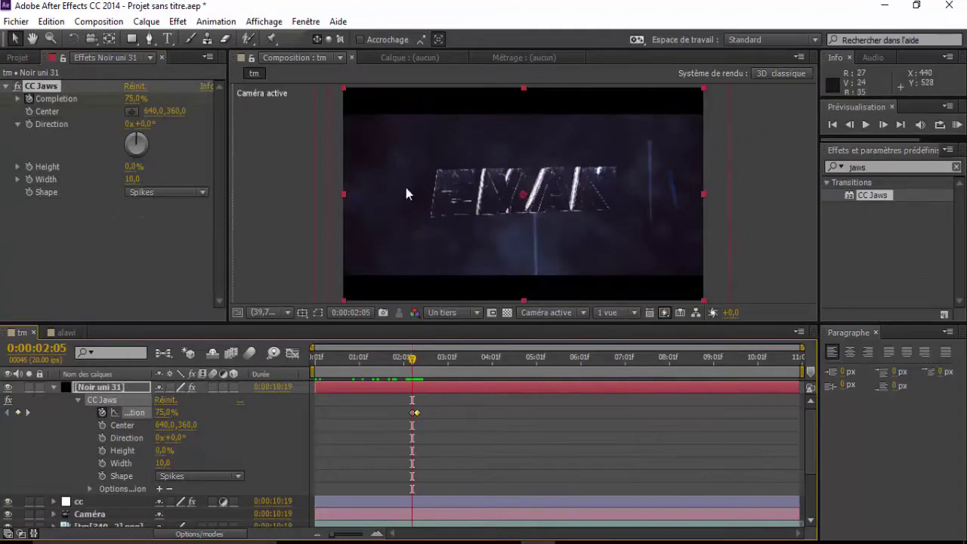
key(Home)
text(100)
click(407, 360)
key(Home)
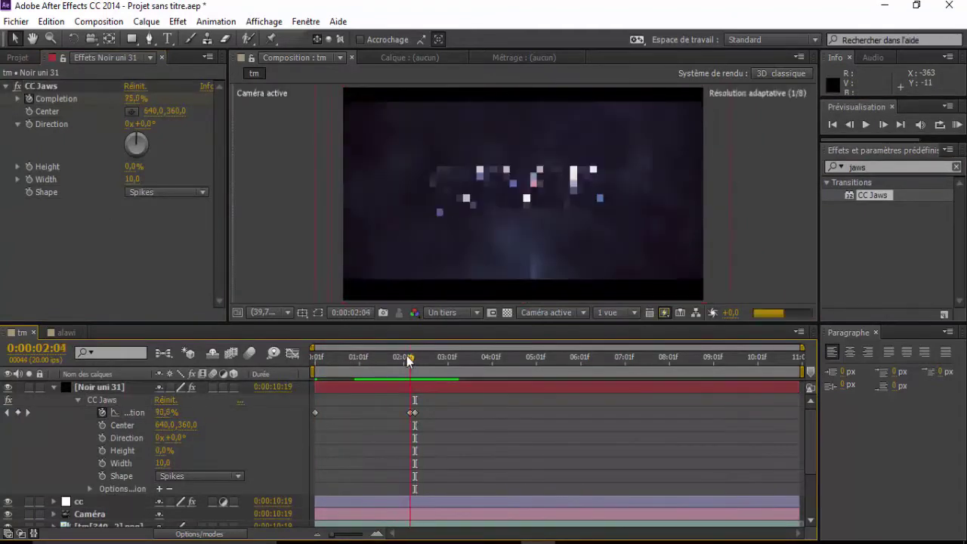
drag(408, 359, 414, 367)
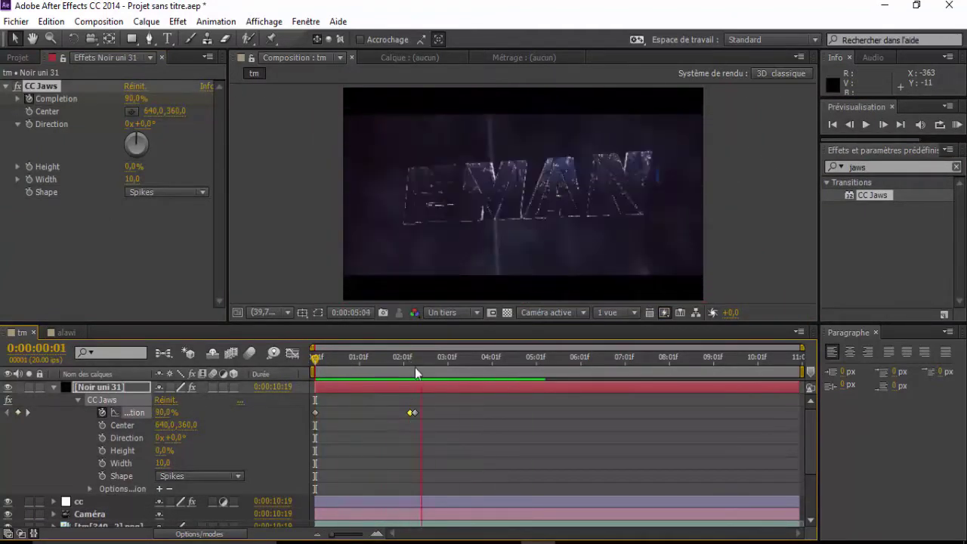
key(u)
click(231, 401)
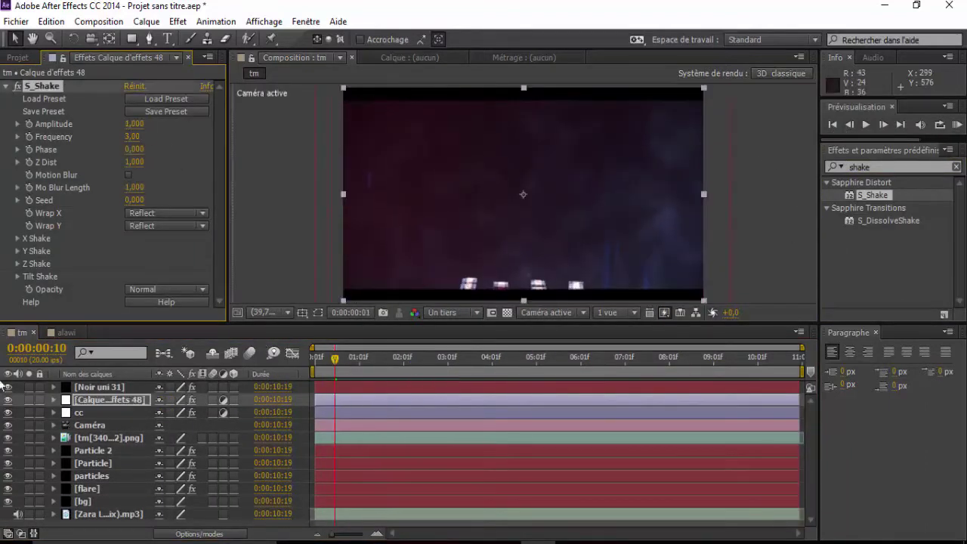
Step: Set the shake amplitude to 2, preview it, and end the layer at 0:00:02:15 with an opacity fade keyframe
key(t)
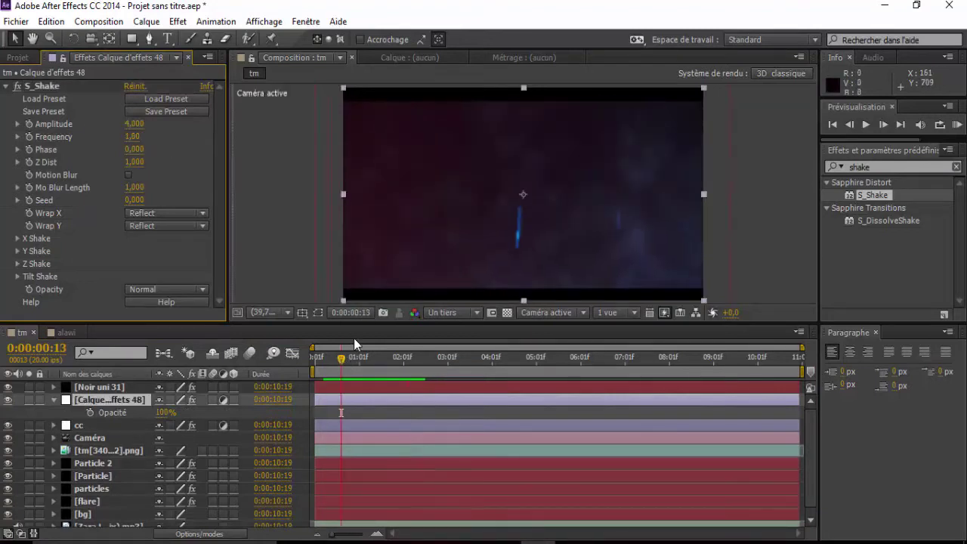
key(Return)
key(KP_0)
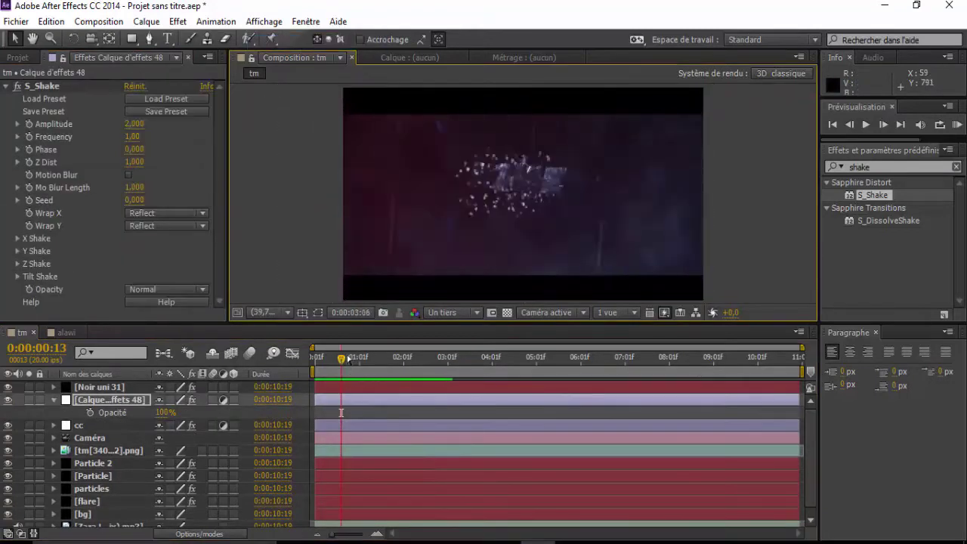
drag(347, 359, 420, 365)
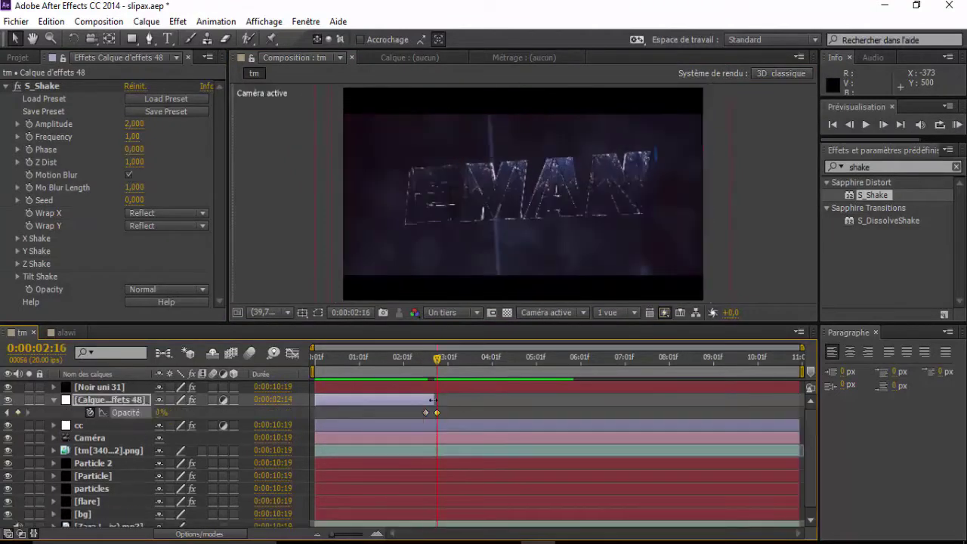
drag(432, 400, 436, 400)
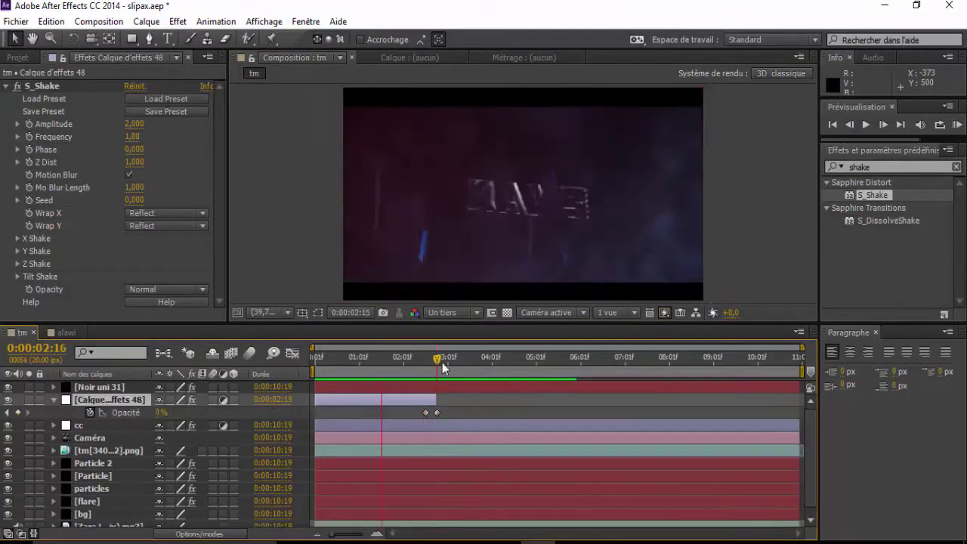
click(433, 361)
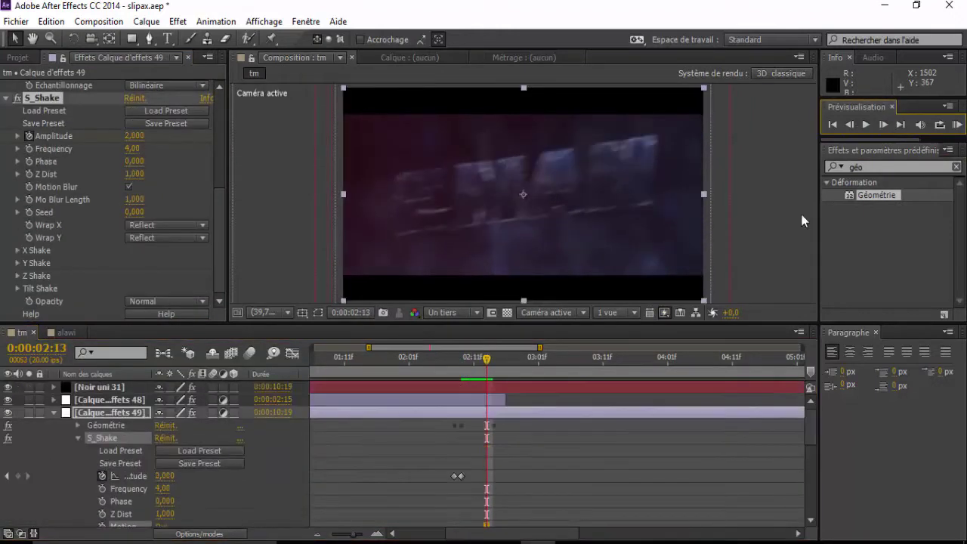
Step: Go to 0:00:02:14 and select the final Géométrie scale keyframes of the punch
drag(486, 358, 493, 360)
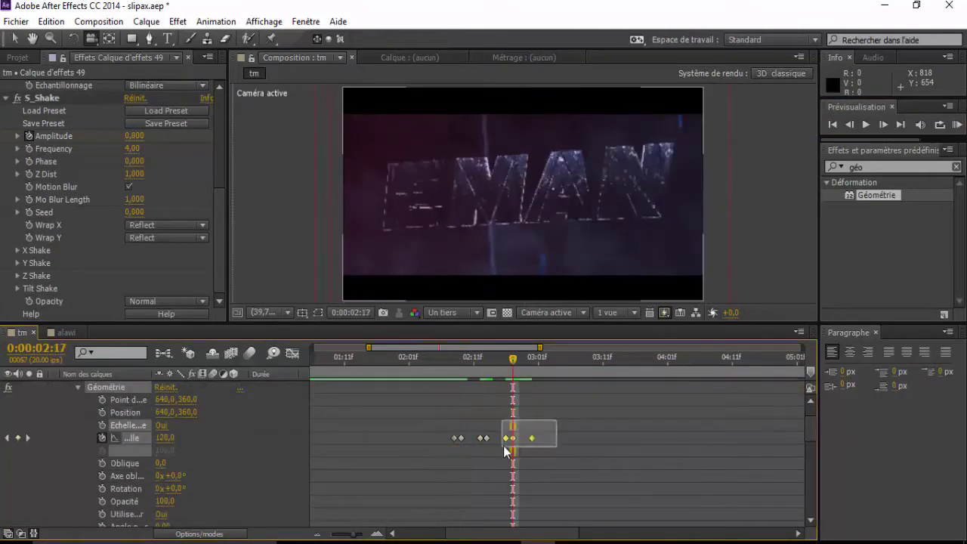
drag(509, 481, 442, 494)
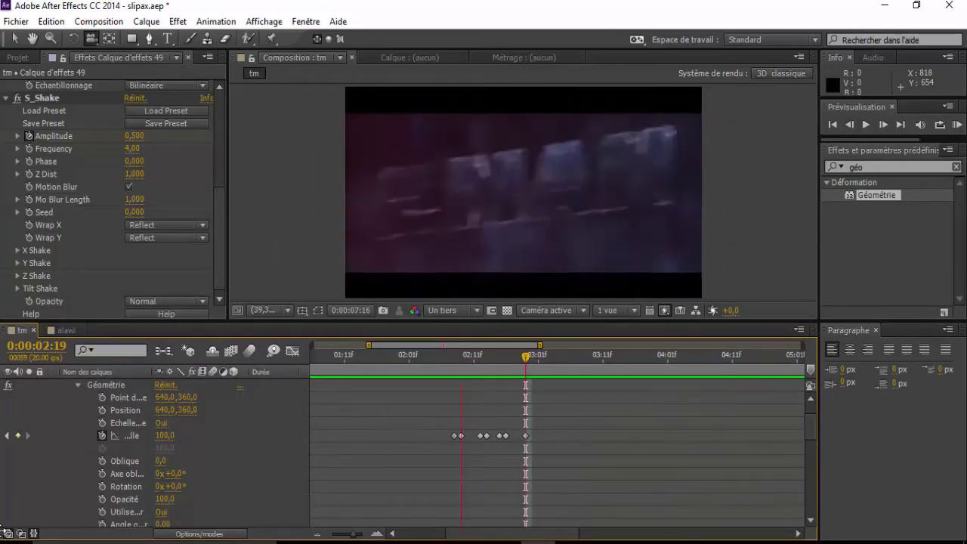
Step: Change the EMAN text layer's Shine shadow colour to dark blue and preview the glow
click(108, 460)
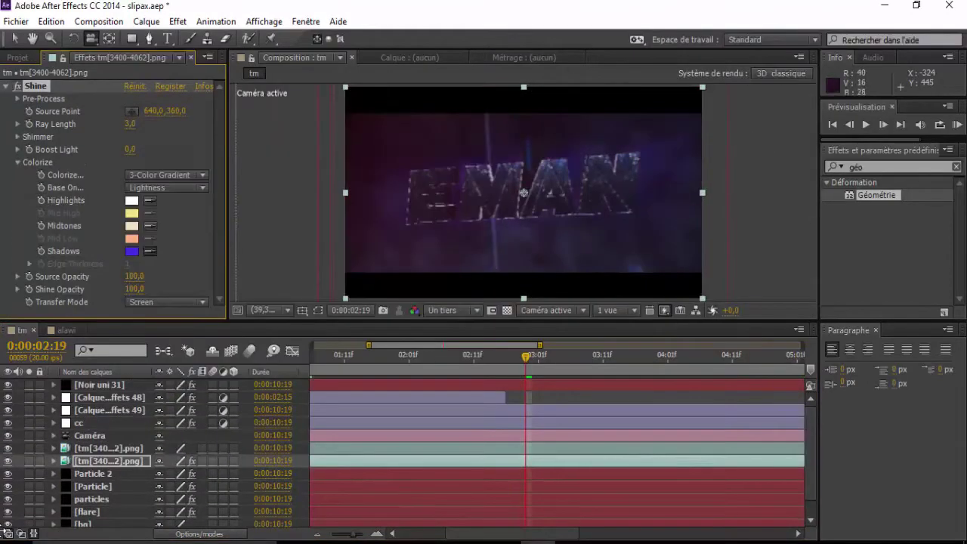
click(131, 251)
click(453, 182)
click(453, 355)
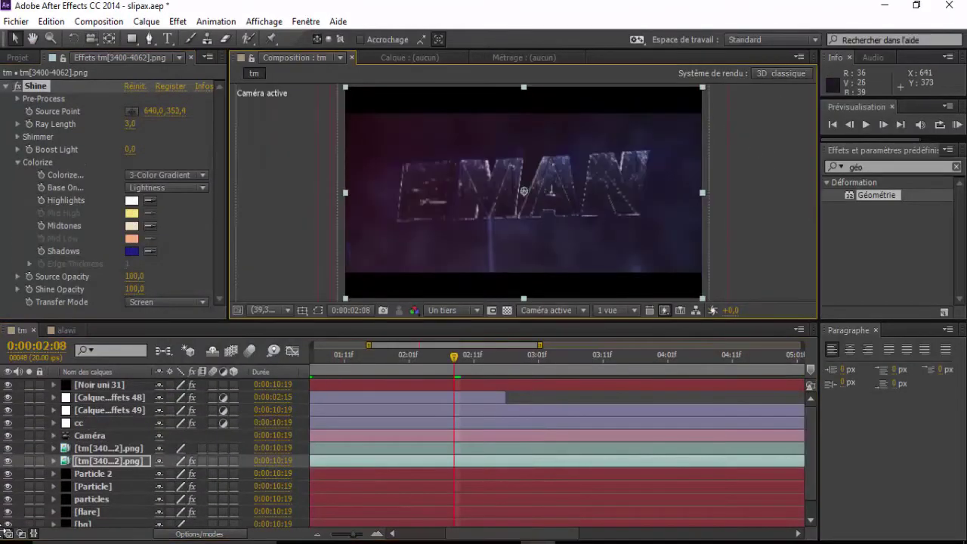
key(space)
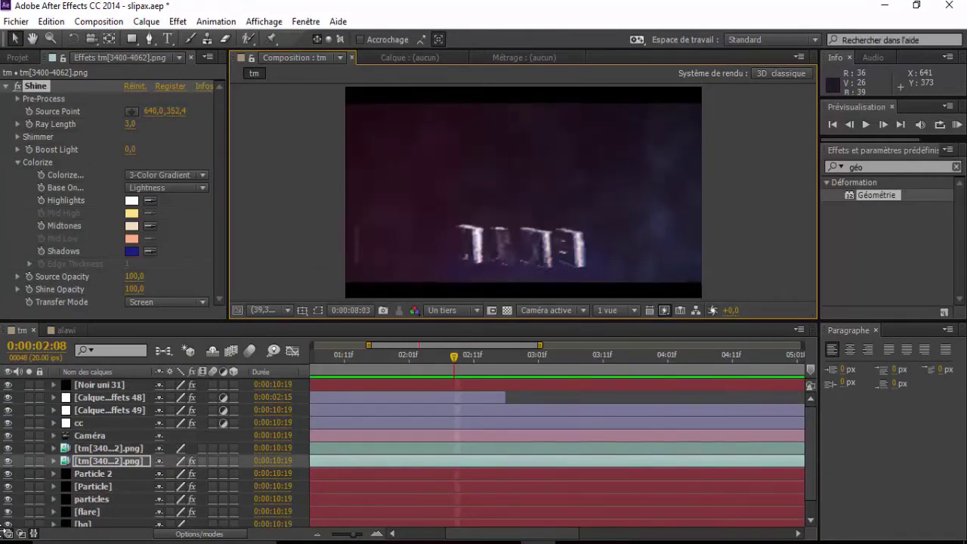
Step: Add a new adjustment layer trimmed to a short span around 0:00:04:14
key(space)
key(ctrl+alt+y)
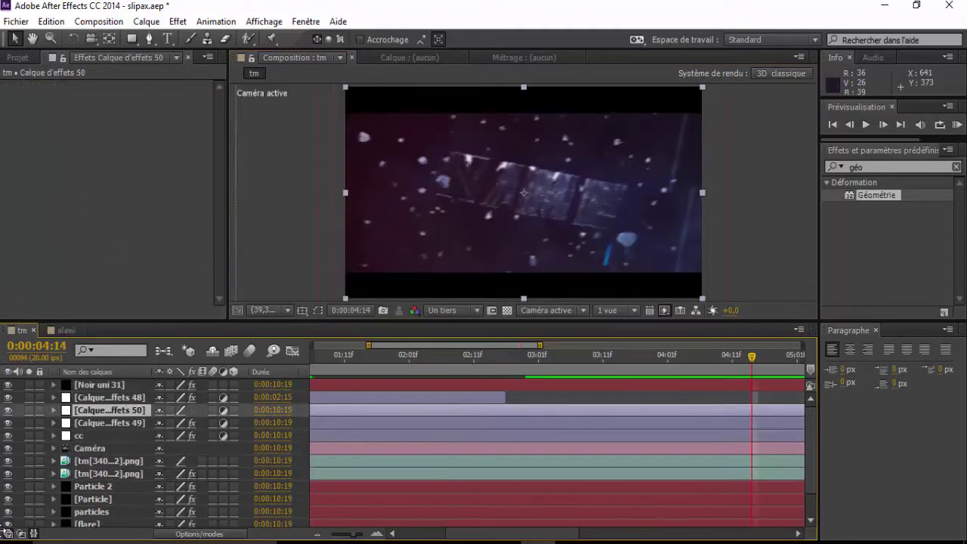
key(alt+bracketleft)
key(alt+bracketright)
Step: Apply Compensation optique to it and keyframe its field of view from 0, then preview
text(opti)
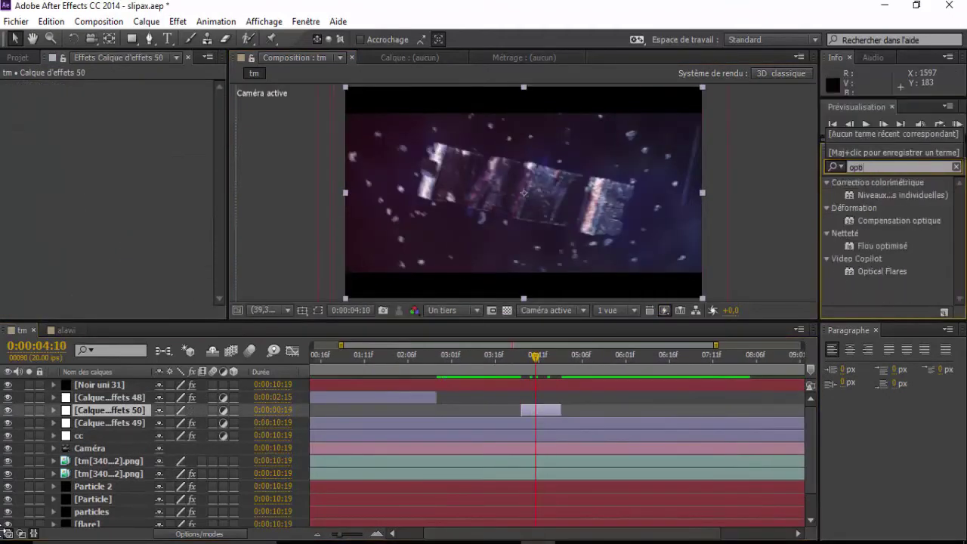
text(q)
key(Return)
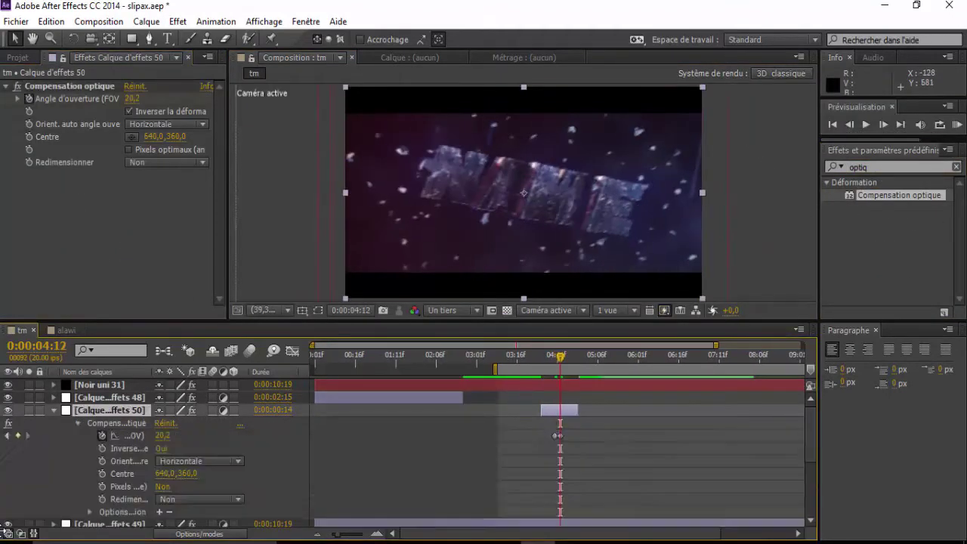
key(Page_Down)
key(Page_Down)
key(Page_Down)
text(0)
key(Return)
key(Return)
key(space)
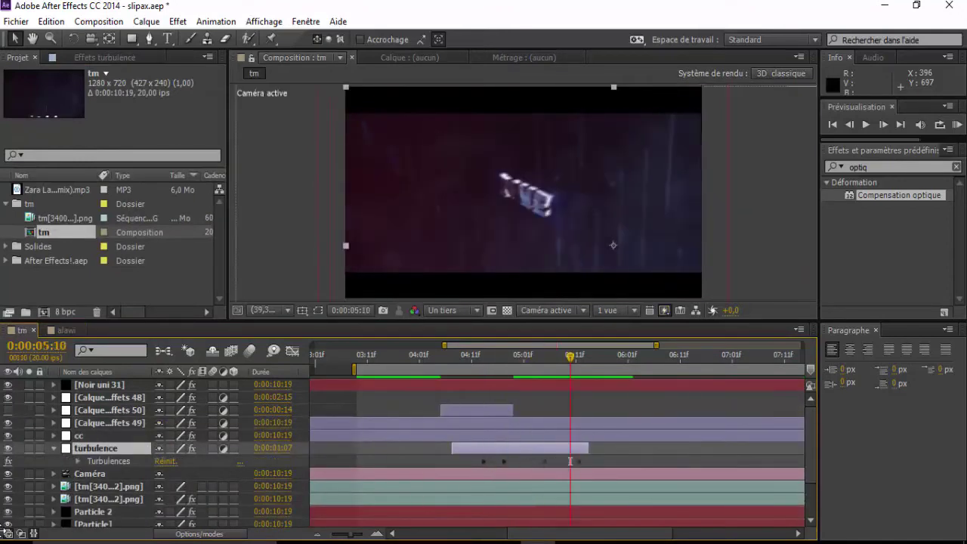
Step: Select the layers from Particle 2 down to bg for removal
scroll(408, 453, down, 3)
click(92, 456)
shift+click(83, 507)
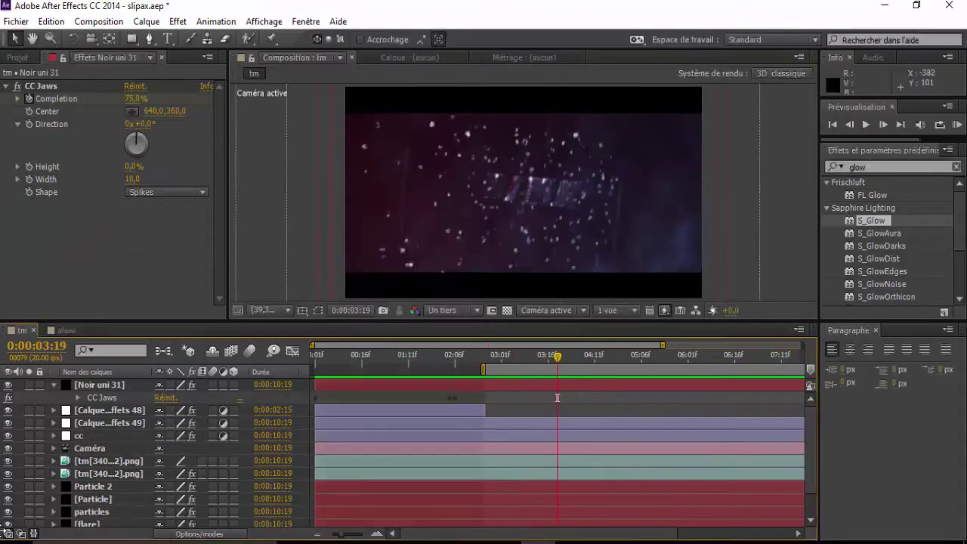
Step: Keyframe Noir uni 31's CC Jaws Completion at 60% and 75% around 0:00:04:08–04:16, nudging the middle keys earlier
key(Return)
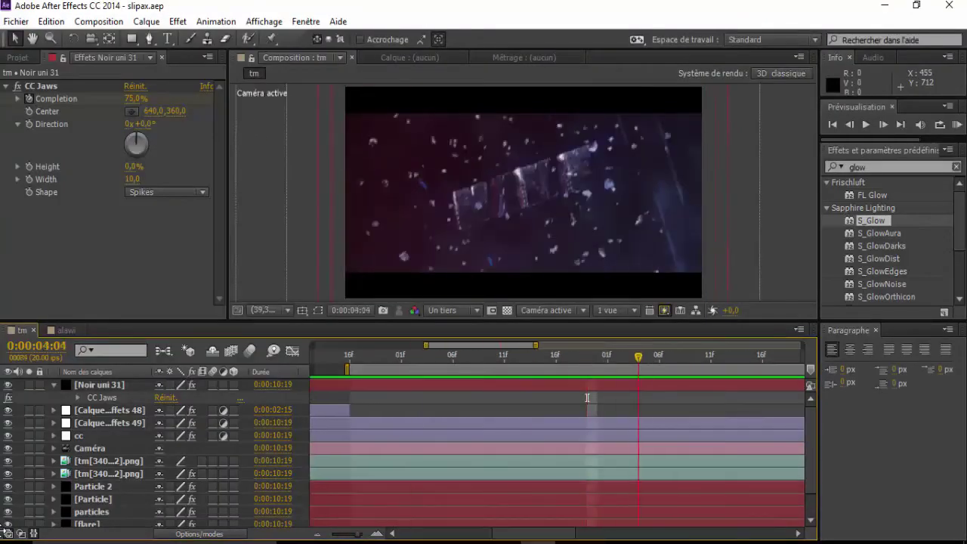
key(u)
key(Page_Down)
key(Page_Down)
key(Page_Down)
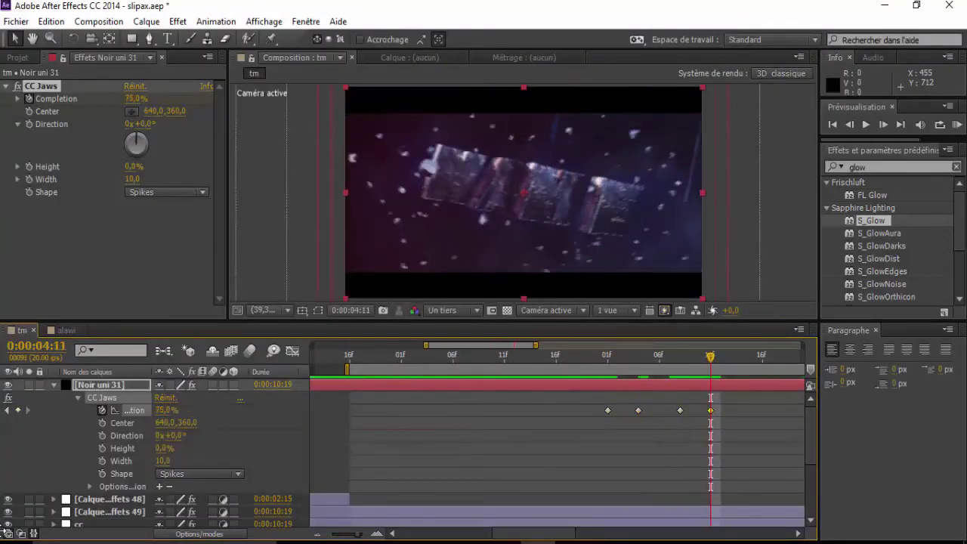
key(Page_Down)
key(Page_Down)
key(Page_Down)
key(Page_Down)
key(Page_Down)
key(space)
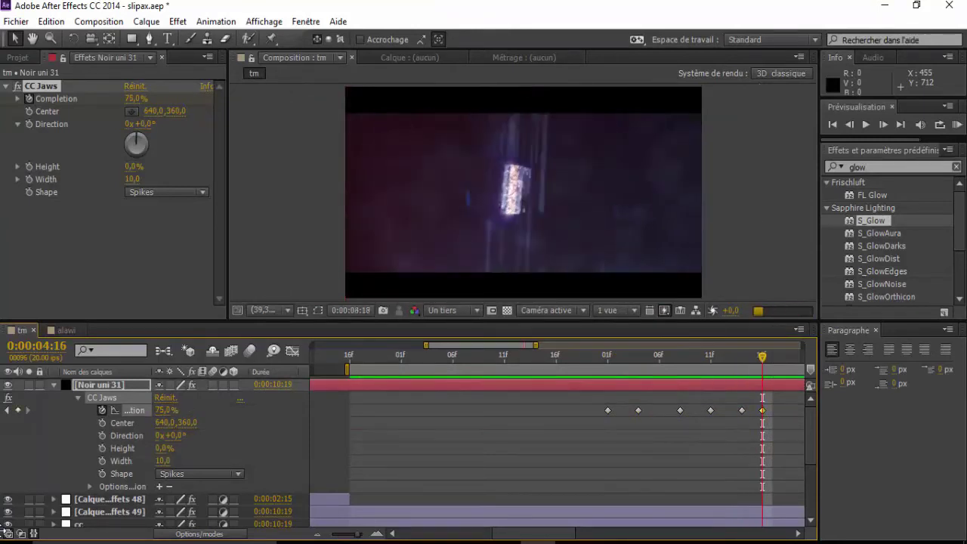
key(alt+Left)
key(Page_Up)
key(Page_Up)
key(Page_Up)
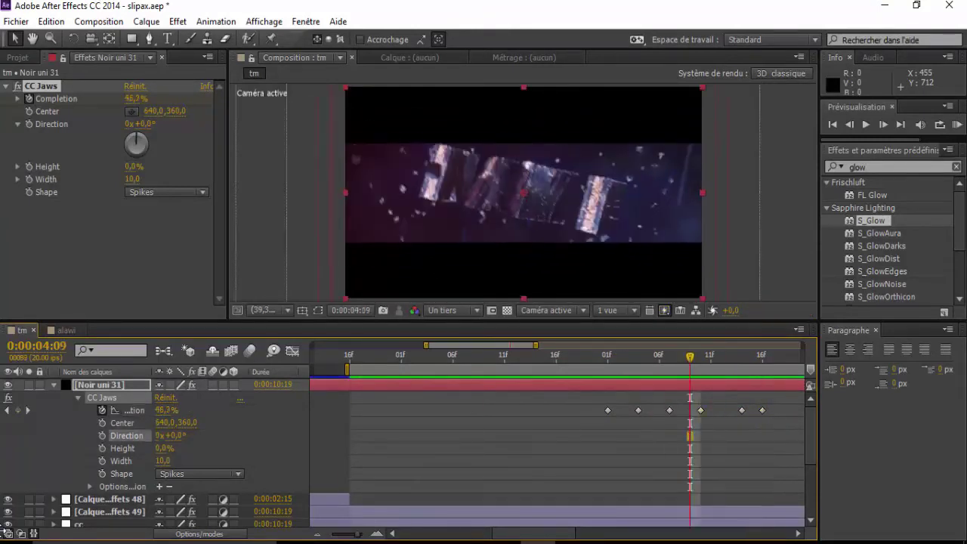
key(Home)
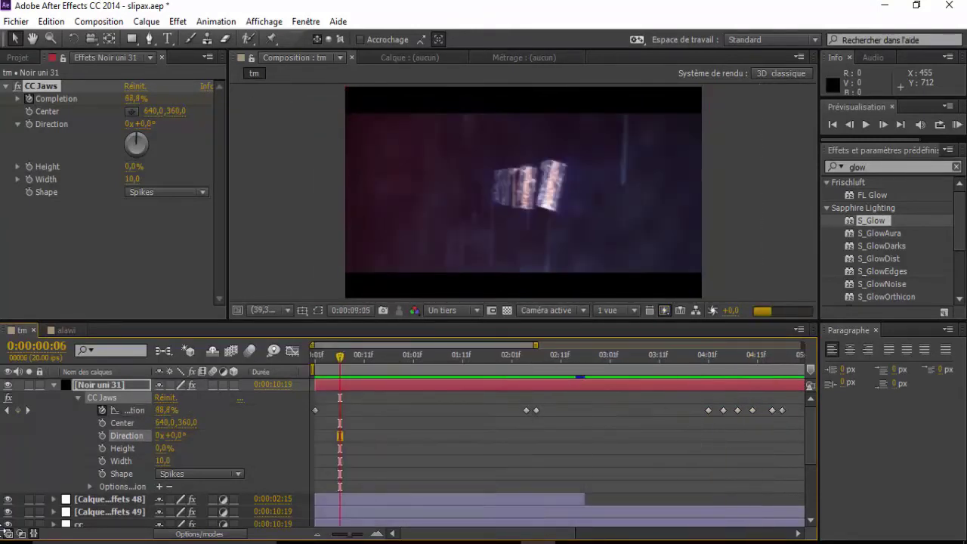